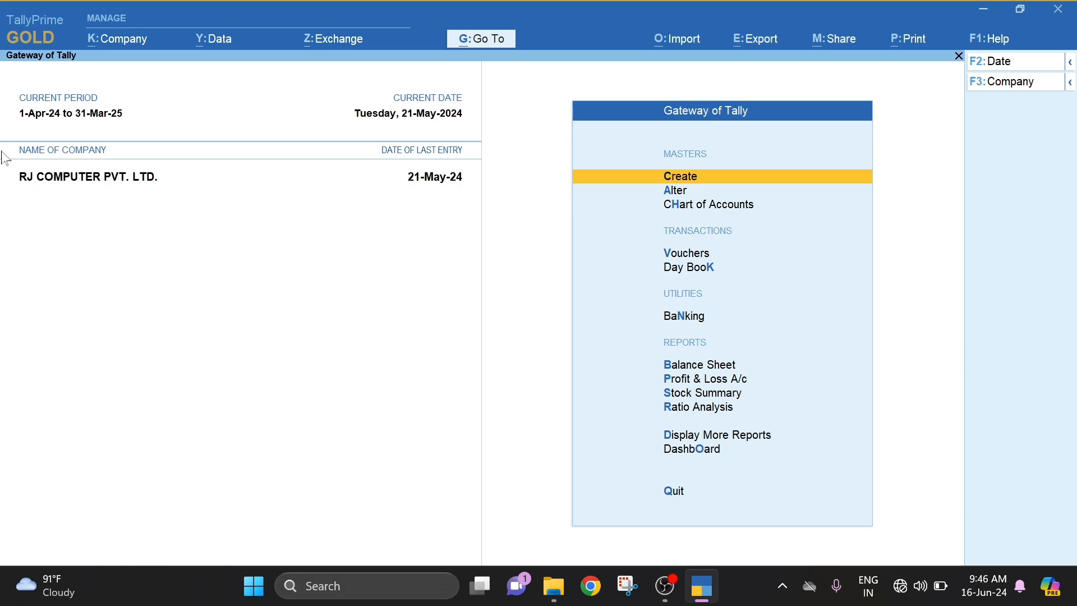
# Start creating a new company and list the available drives for its data path.
pyautogui.hotkey('alt', 'k')
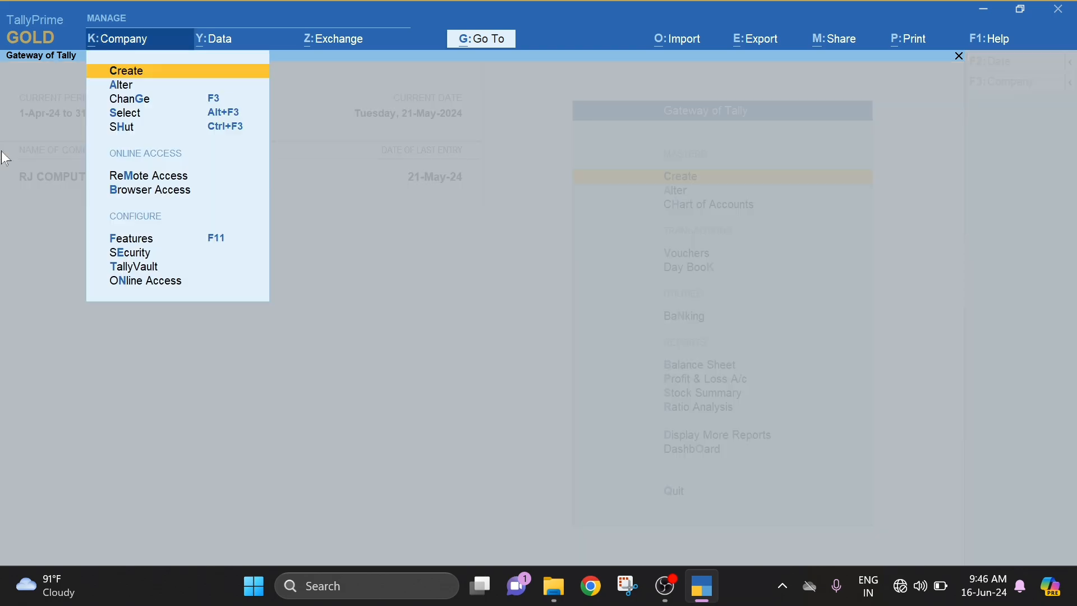
pyautogui.press('Return')
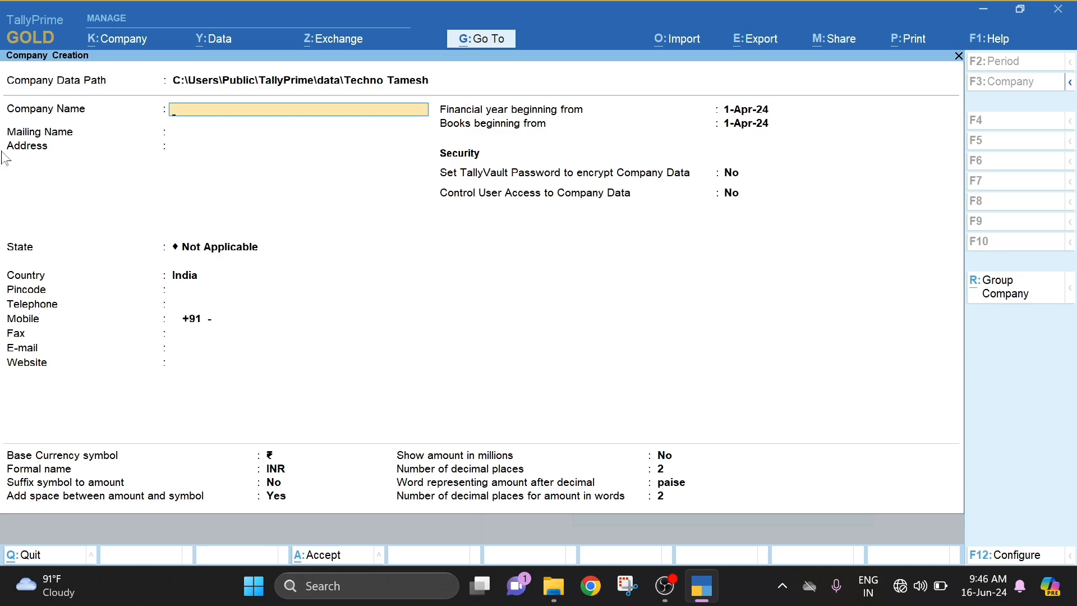
pyautogui.press('BackSpace')
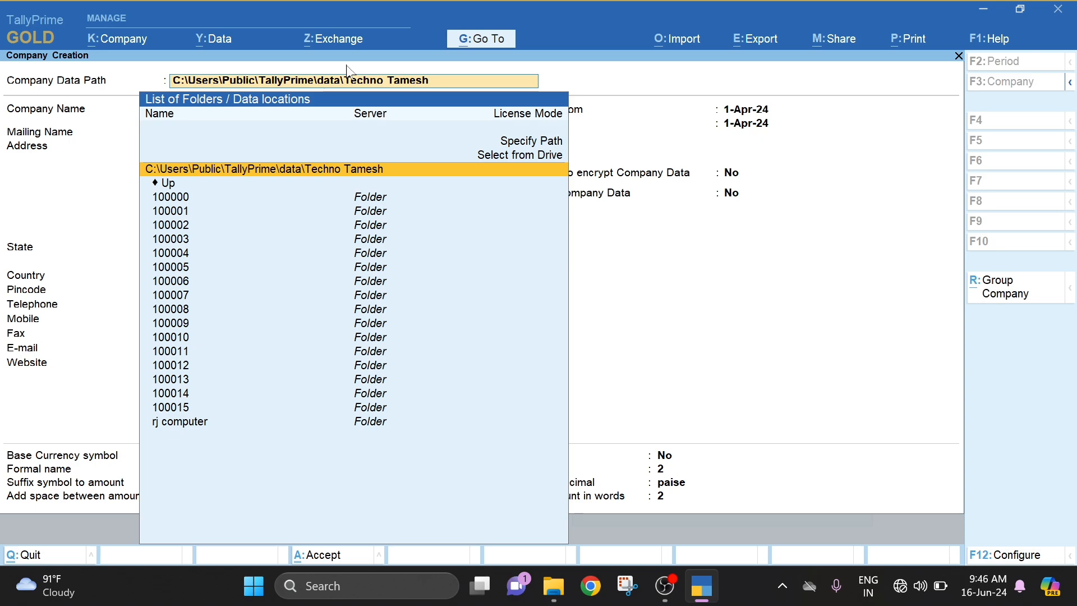
pyautogui.press('BackSpace')
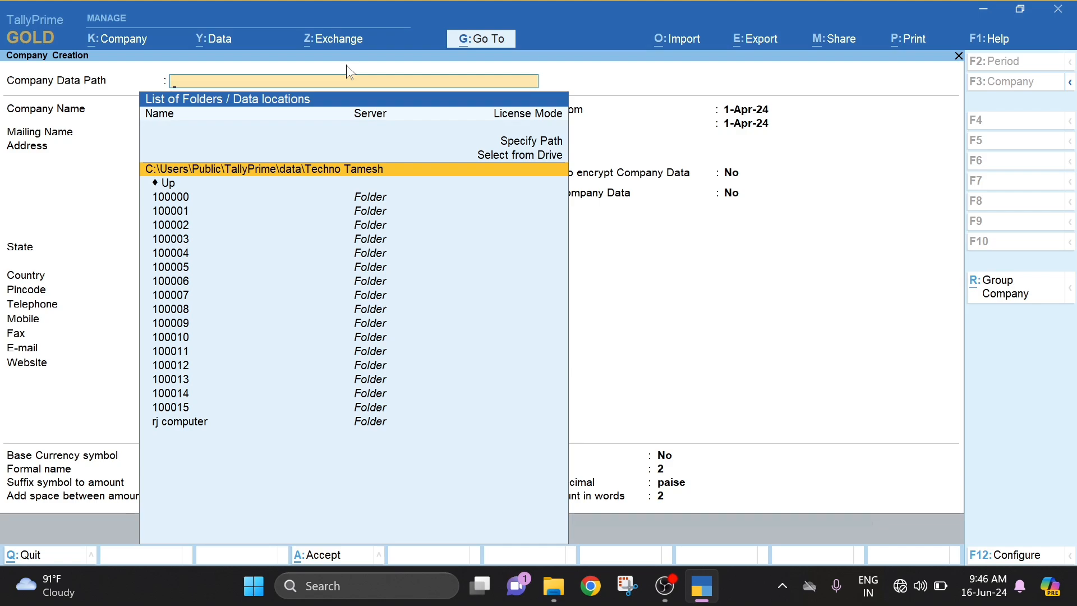
pyautogui.press('Up')
pyautogui.press('Up')
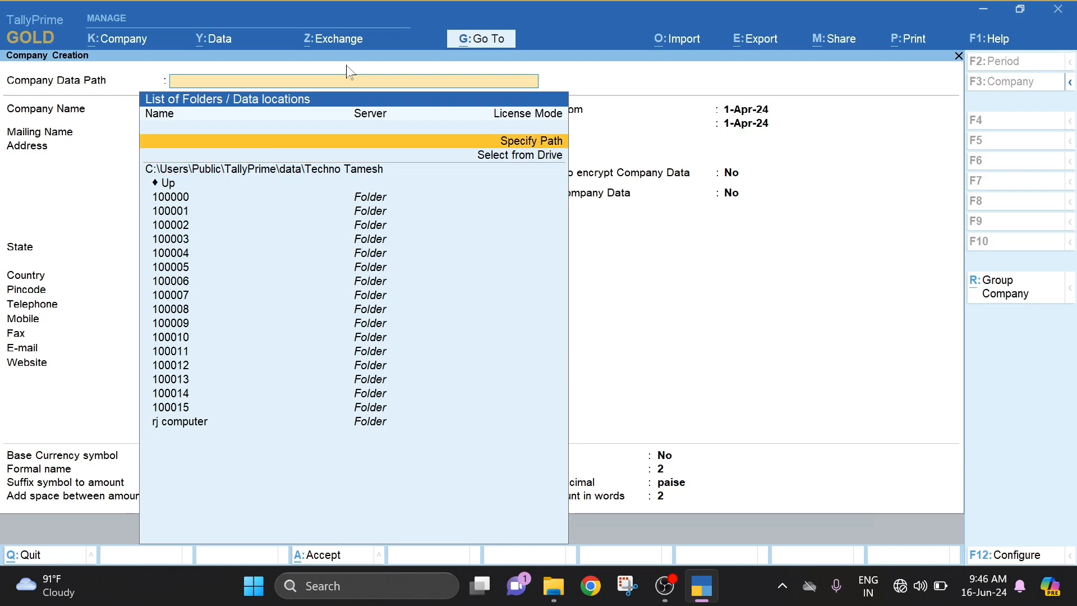
pyautogui.press('Down')
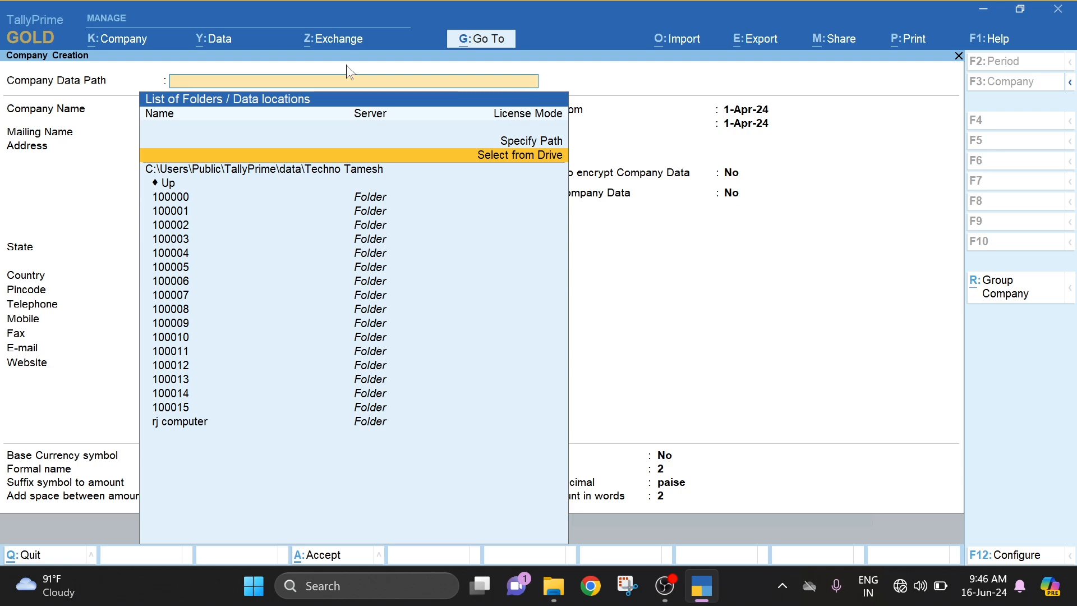
pyautogui.press('Return')
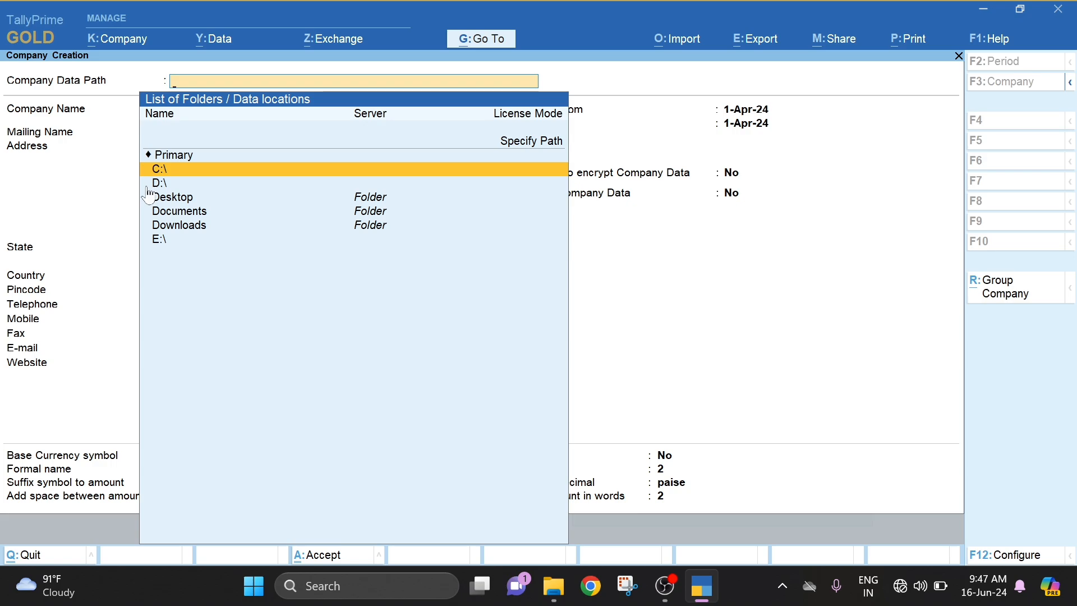
pyautogui.press('Down')
pyautogui.press('Down')
pyautogui.press('Down')
pyautogui.press('Down')
pyautogui.press('Down')
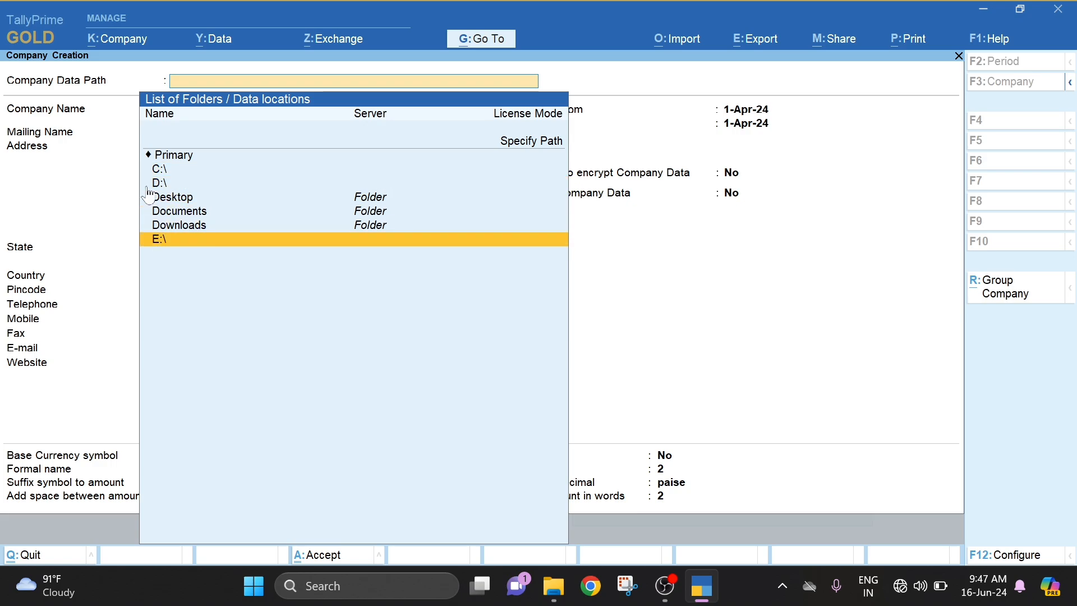
pyautogui.press('Up')
pyautogui.press('Up')
pyautogui.press('Up')
pyautogui.press('Up')
pyautogui.press('Up')
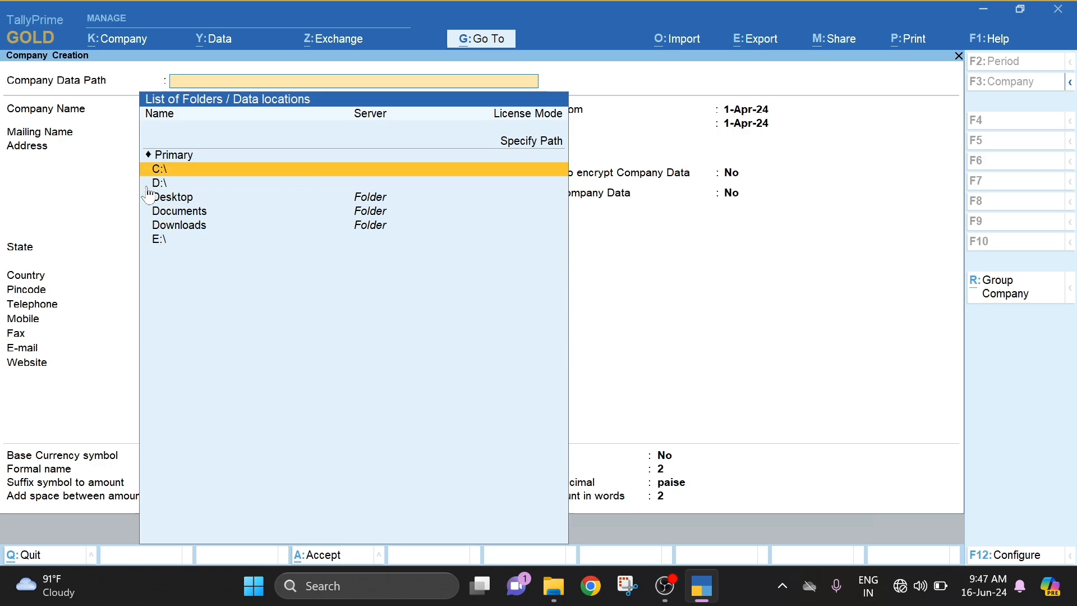
# Set the company data path to the Rj Com folder on drive D:.
pyautogui.press('Down')
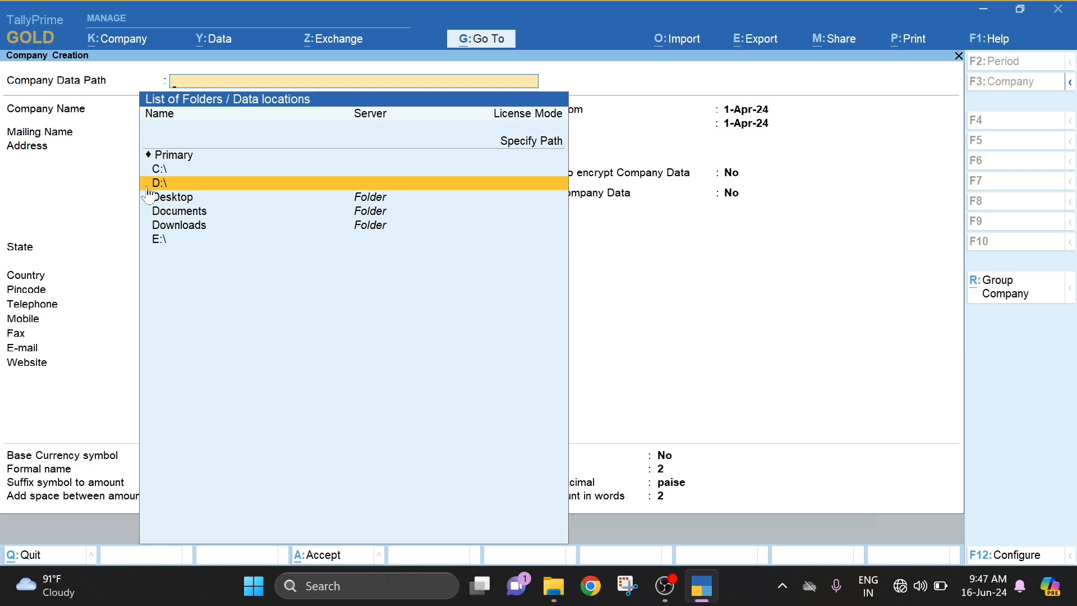
pyautogui.press('Return')
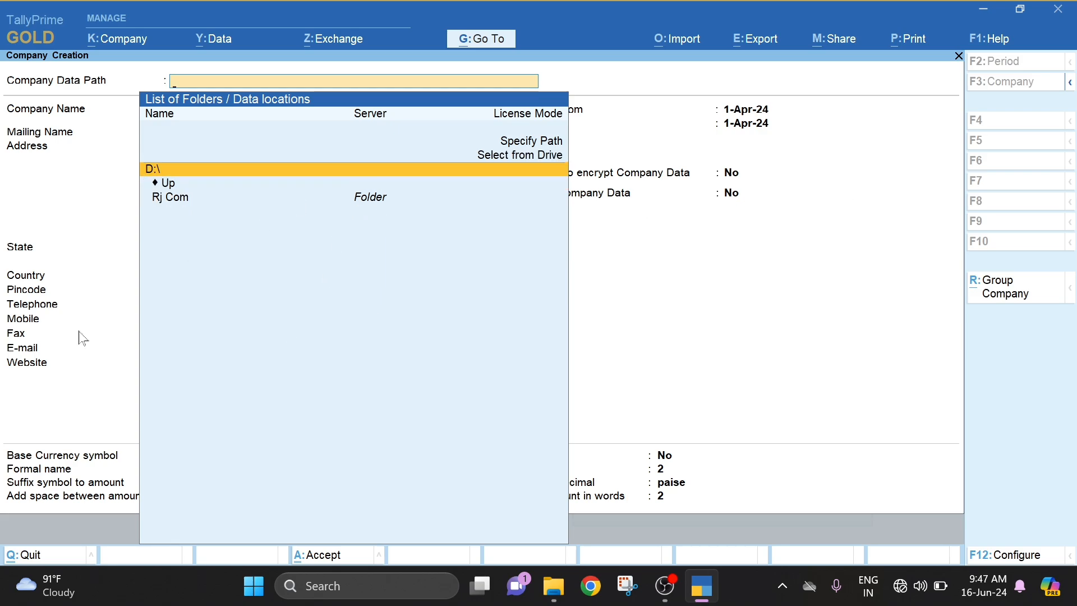
pyautogui.press('Down')
pyautogui.press('Down')
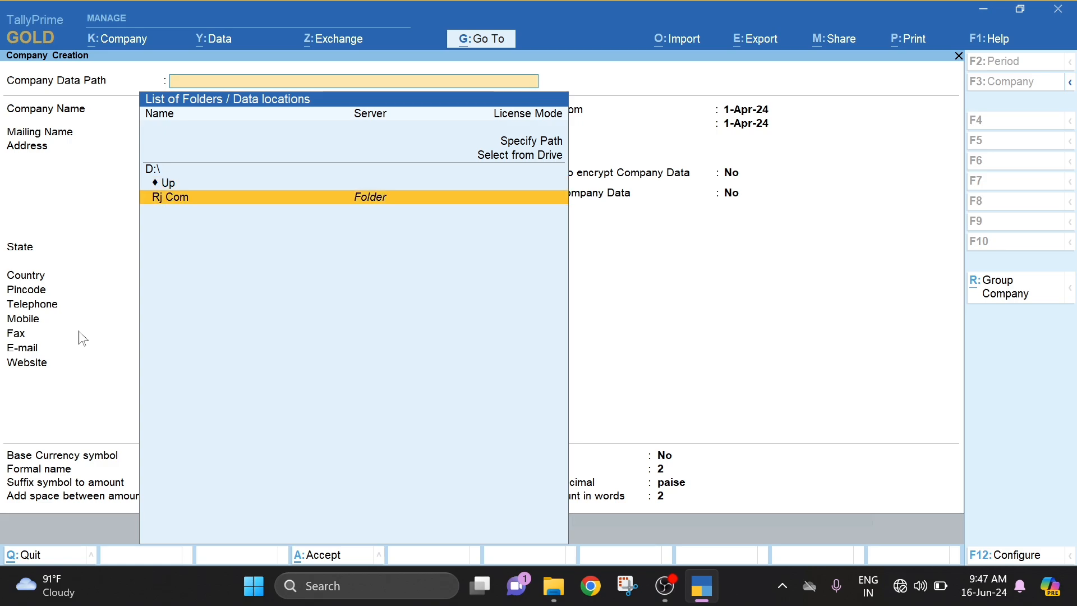
pyautogui.press('Return')
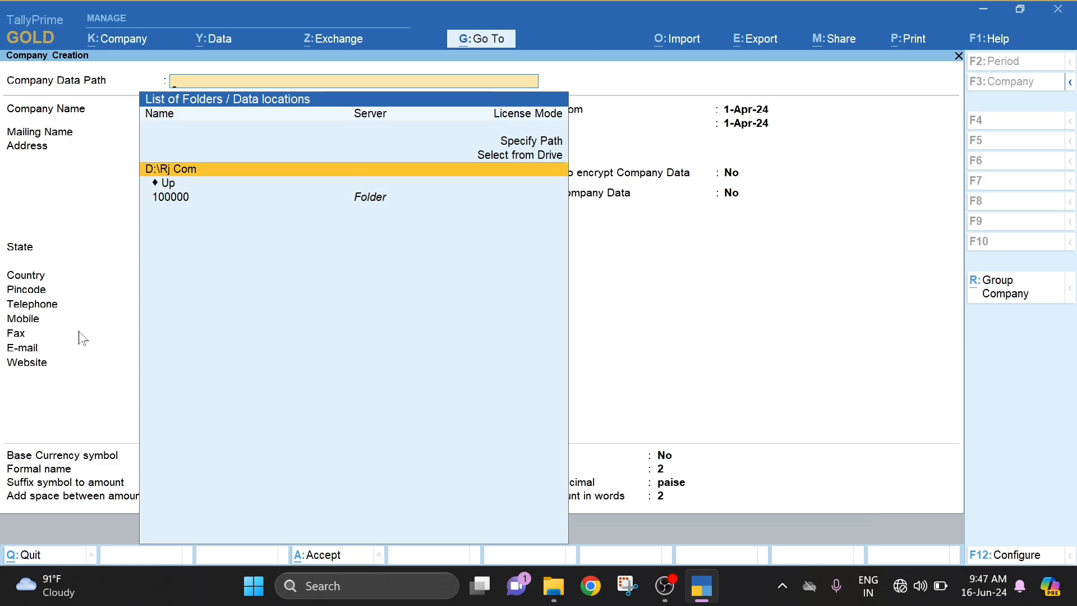
pyautogui.press('Return')
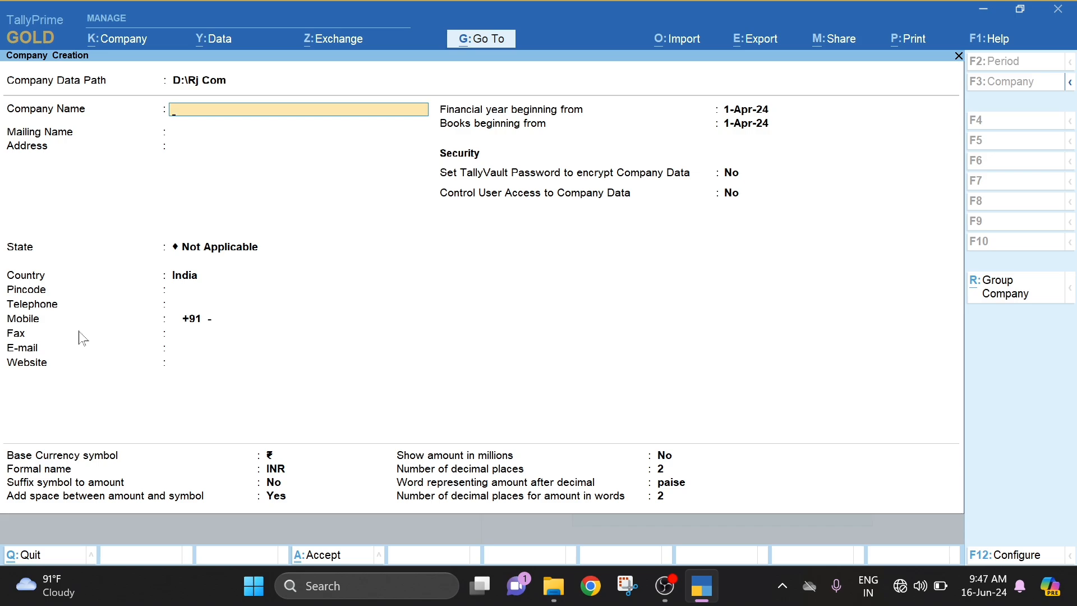
# Extend the company data path with a subfolder of D:\Rj Com named with the owner's first name, and create that folder.
pyautogui.press('BackSpace')
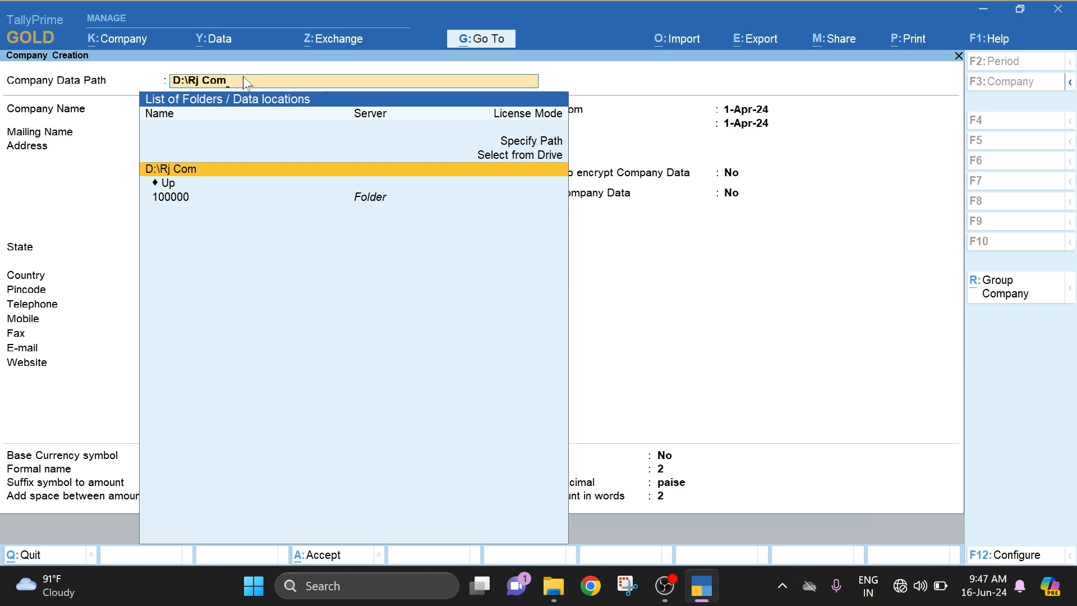
pyautogui.write('\\')
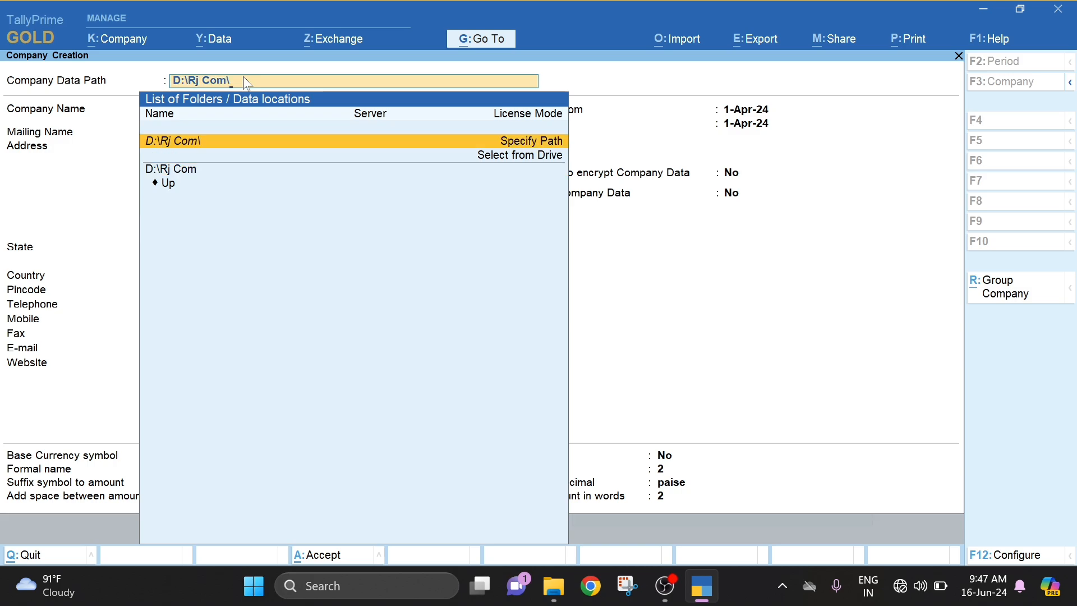
pyautogui.write('tamesh')
pyautogui.press('Return')
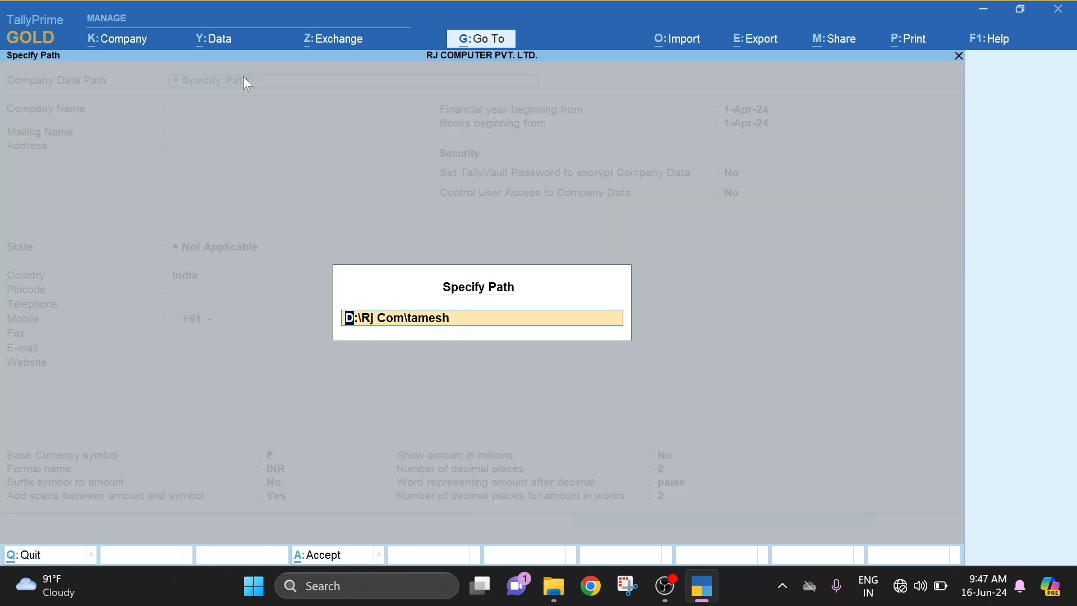
pyautogui.press('Return')
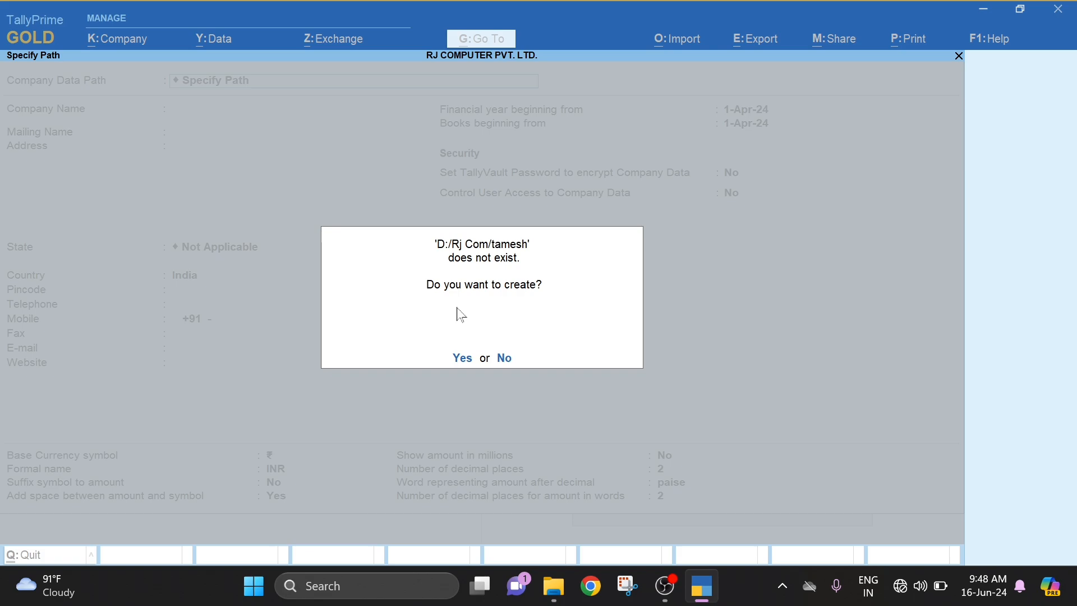
pyautogui.click(463, 358)
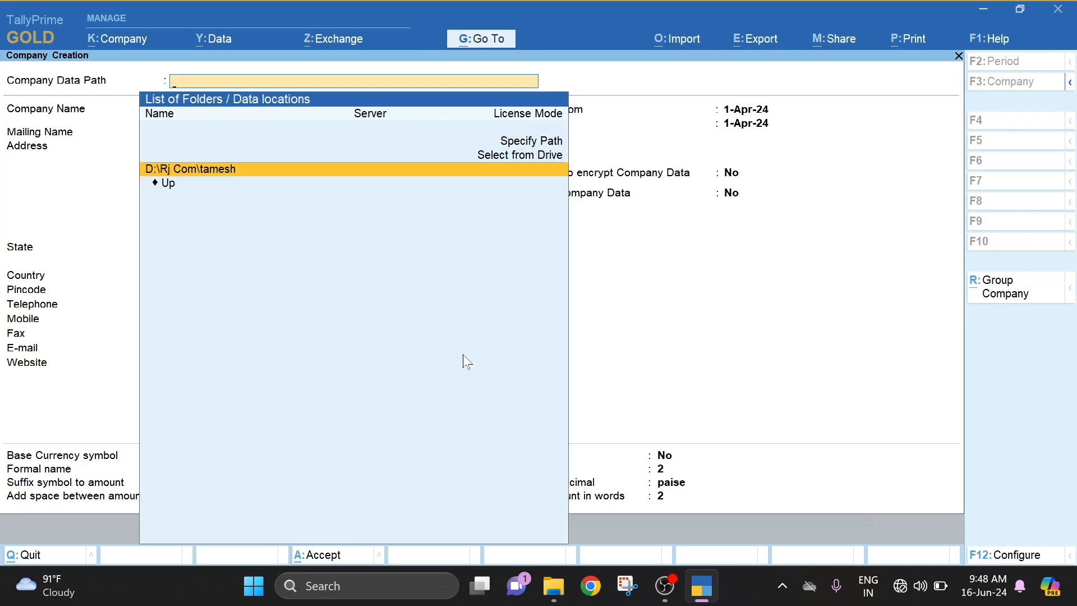
pyautogui.press('Return')
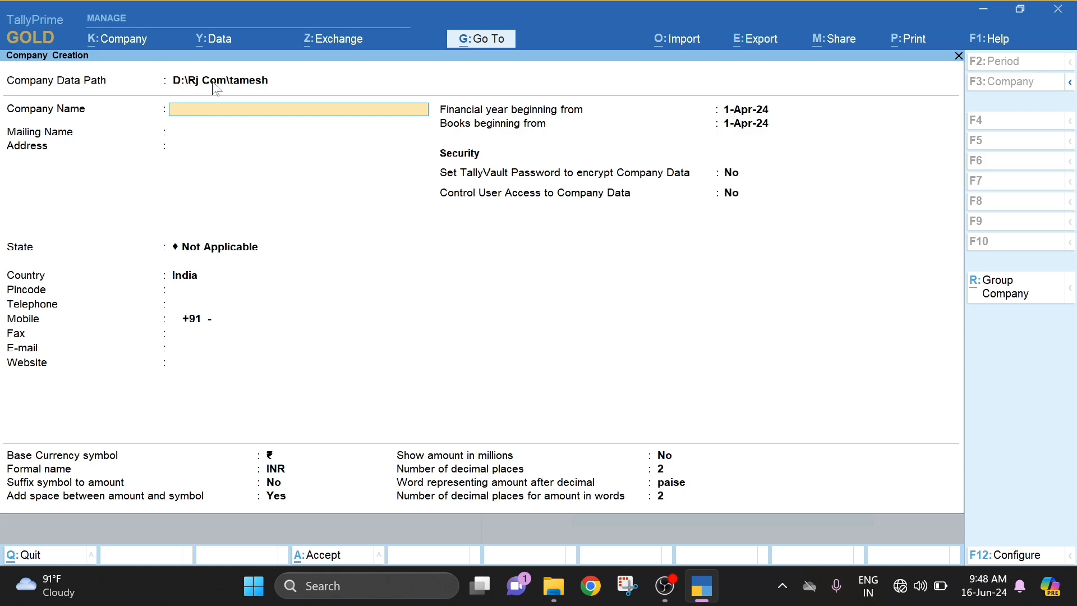
# Reopen the company data path's location choices and bring up the Specify Path entry.
pyautogui.click(268, 81)
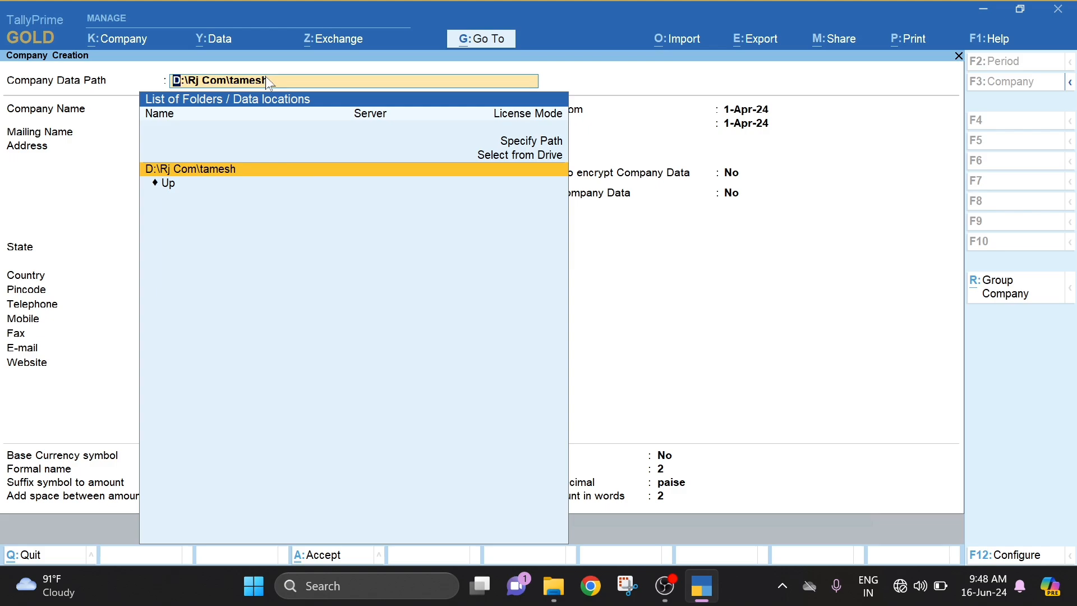
pyautogui.press('Escape')
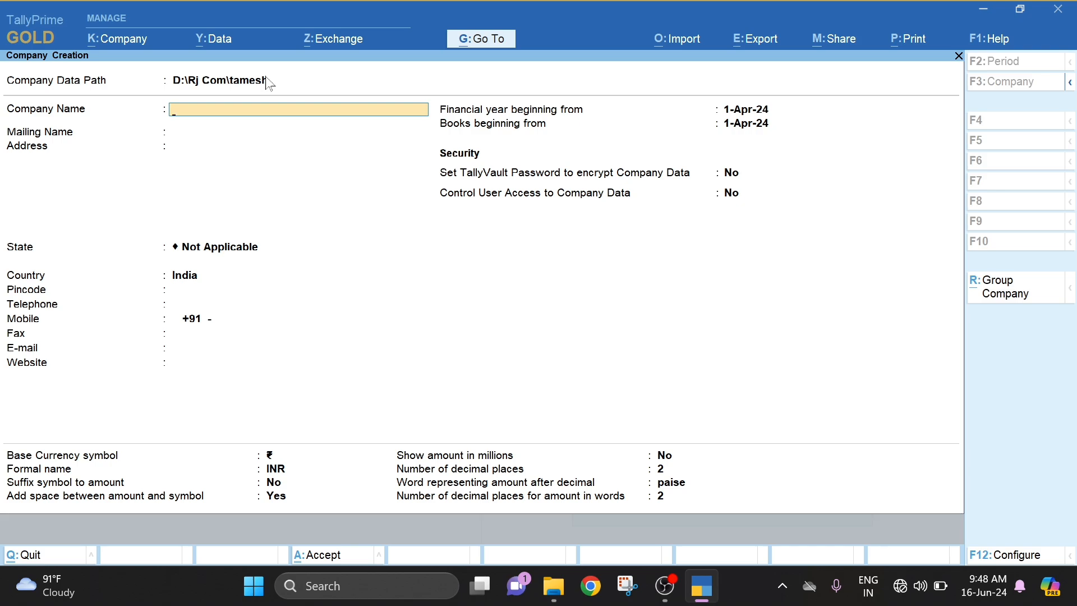
pyautogui.click(270, 83)
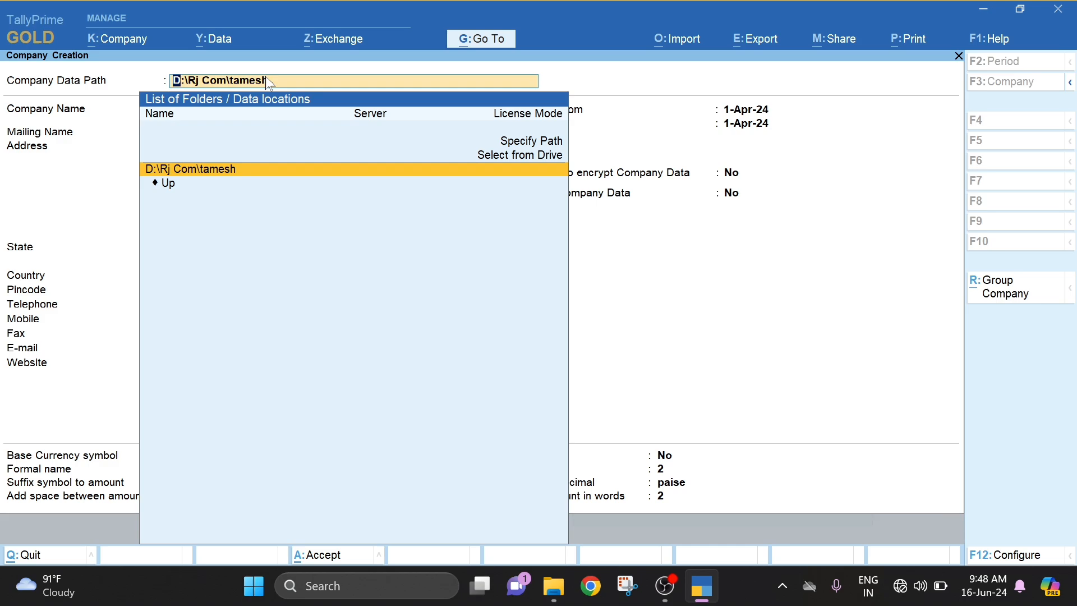
pyautogui.press('Up')
pyautogui.press('Up')
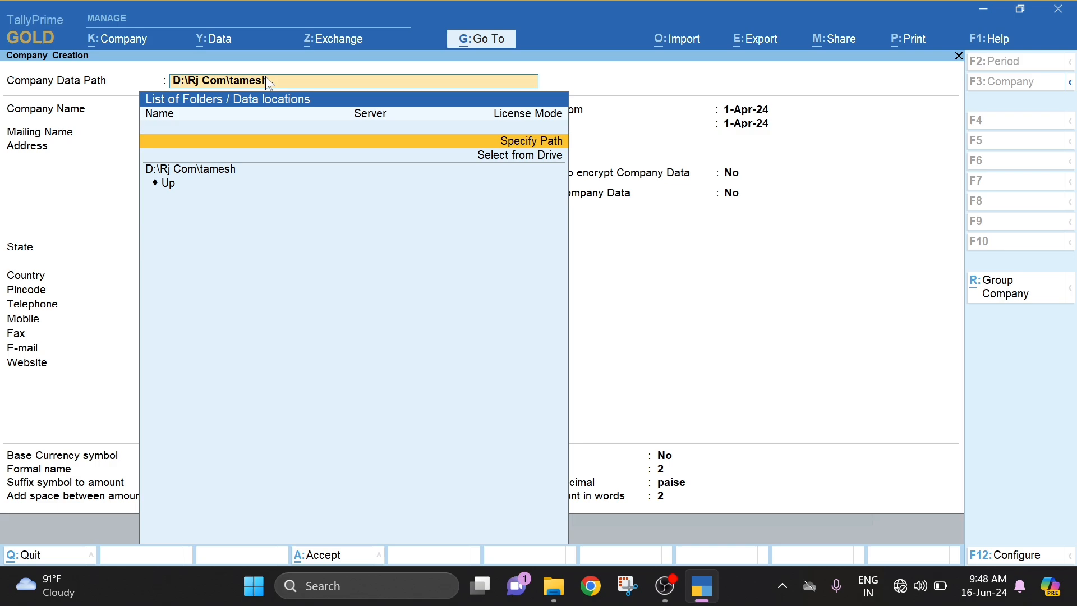
pyautogui.press('Down')
pyautogui.press('Down')
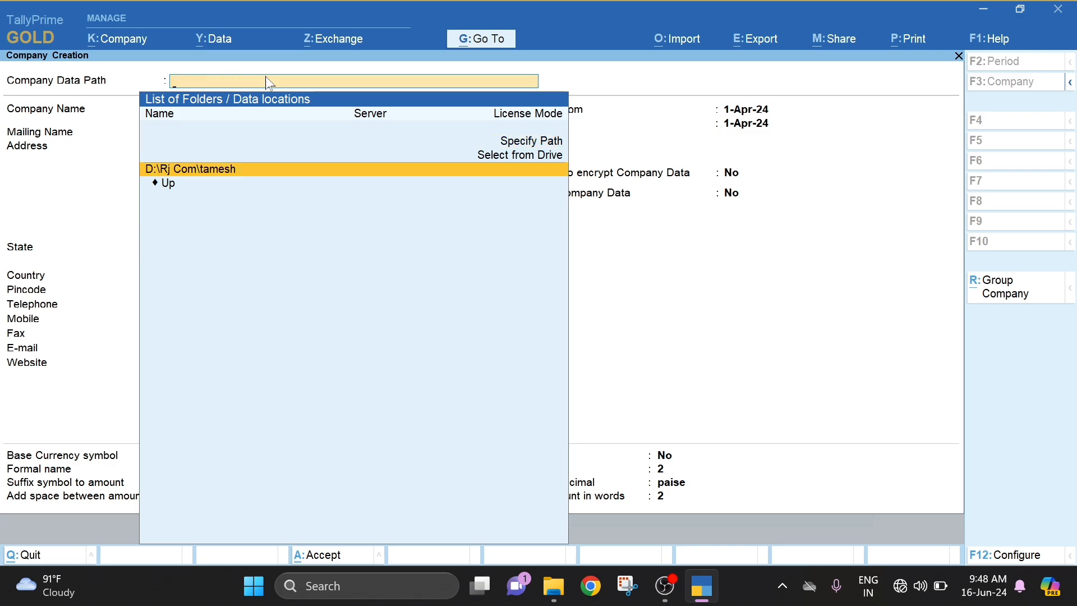
pyautogui.press('Up')
pyautogui.press('Up')
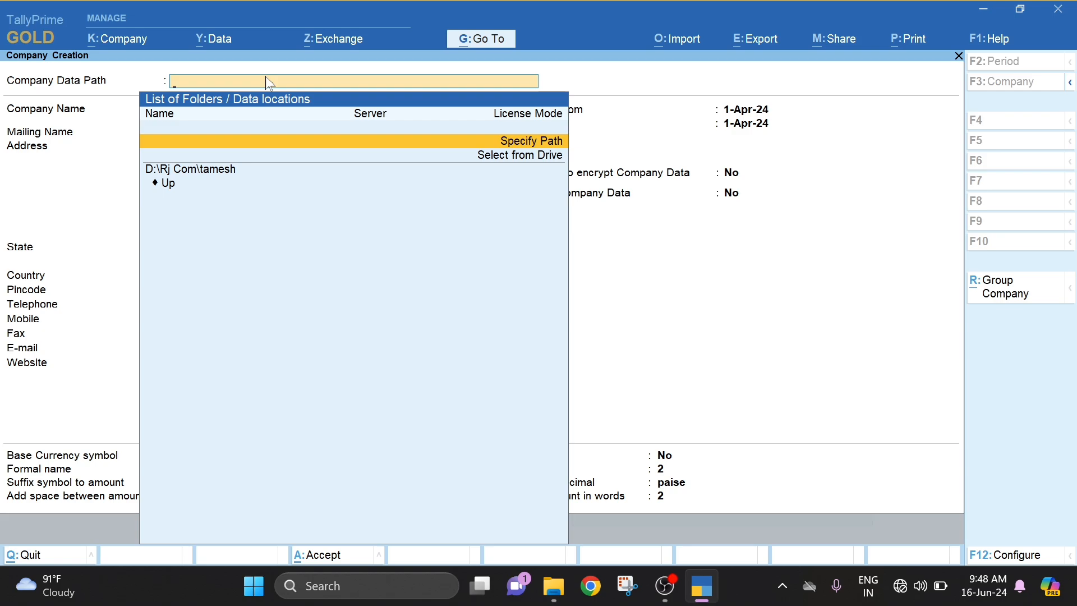
pyautogui.press('Return')
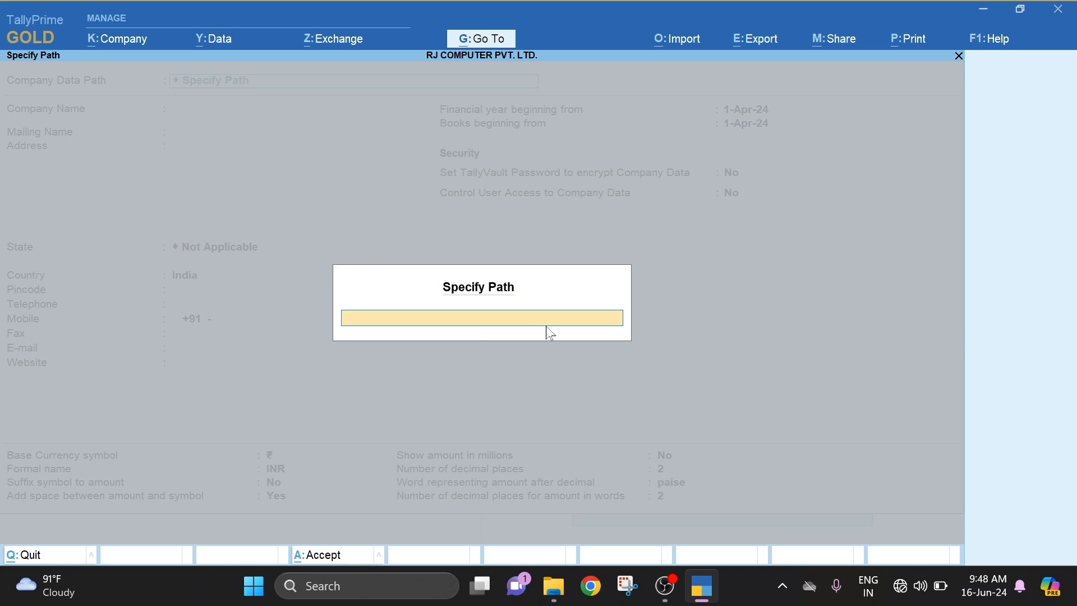
# Switch to File Explorer and view the newly created subfolder inside Rj Com on Rj Drive (D:).
pyautogui.hotkey('alt', 'Tab')
pyautogui.press('super+e')
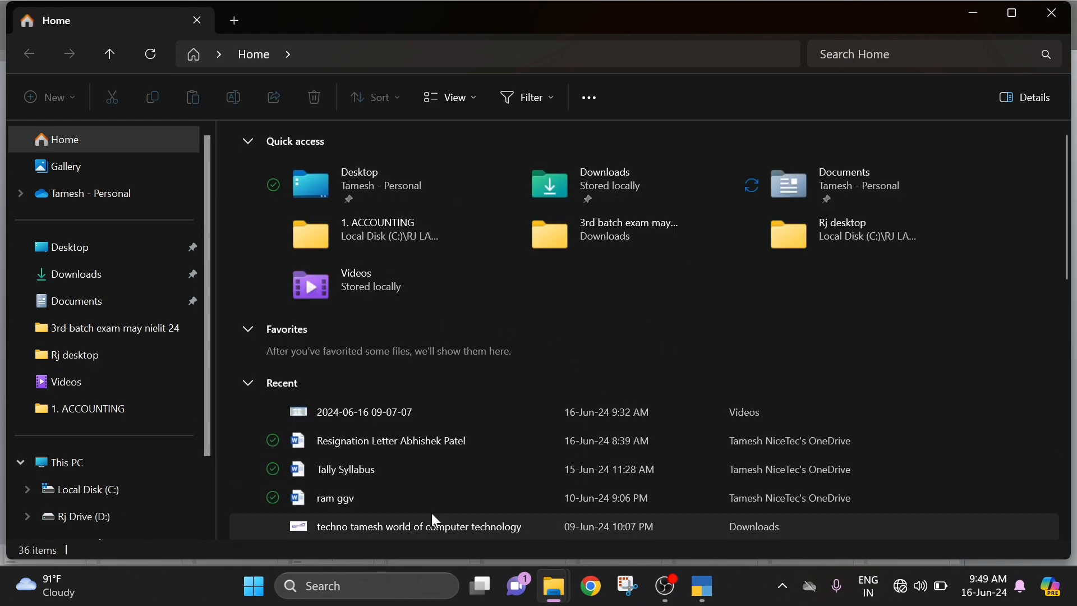
pyautogui.click(84, 463)
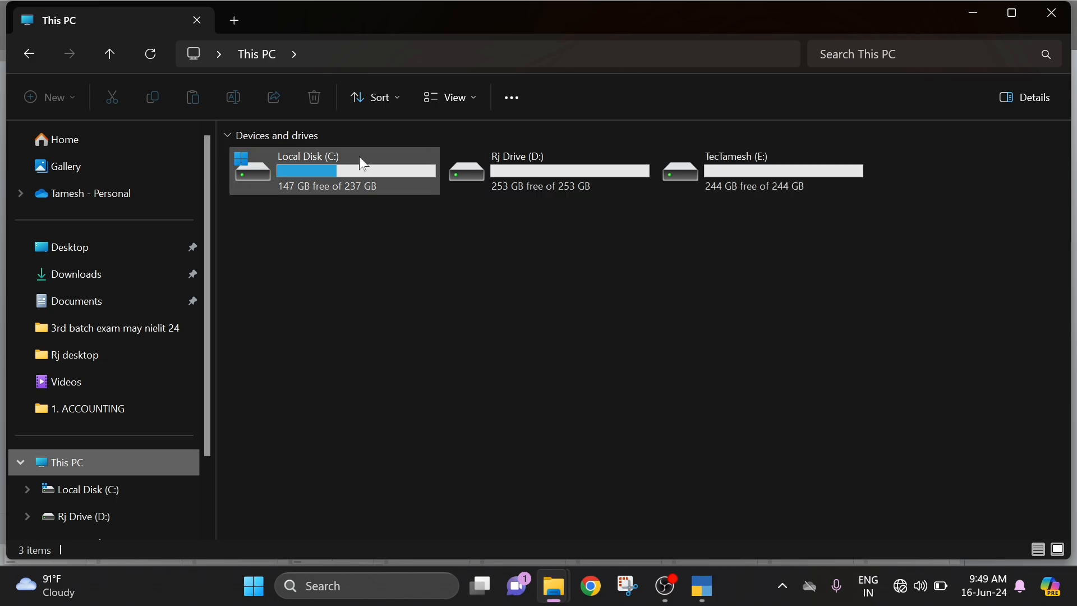
pyautogui.doubleClick(555, 194)
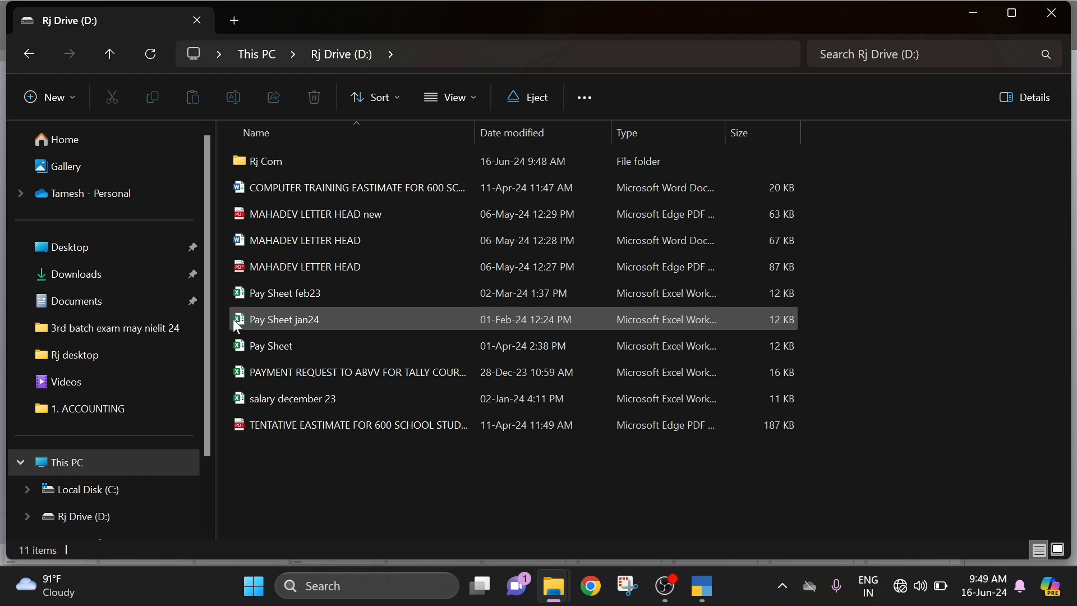
pyautogui.doubleClick(325, 168)
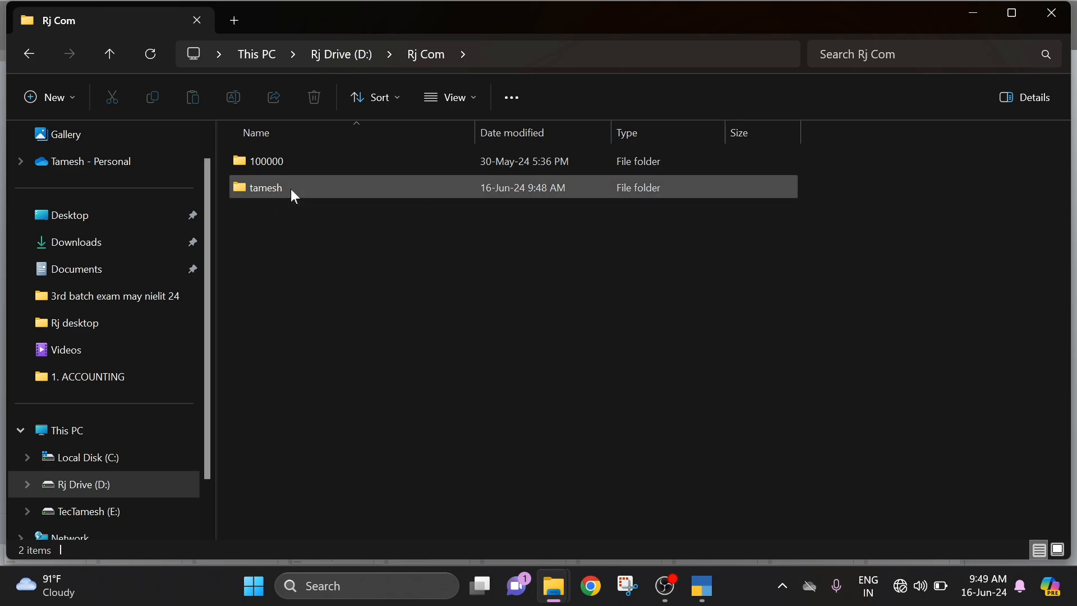
pyautogui.doubleClick(290, 189)
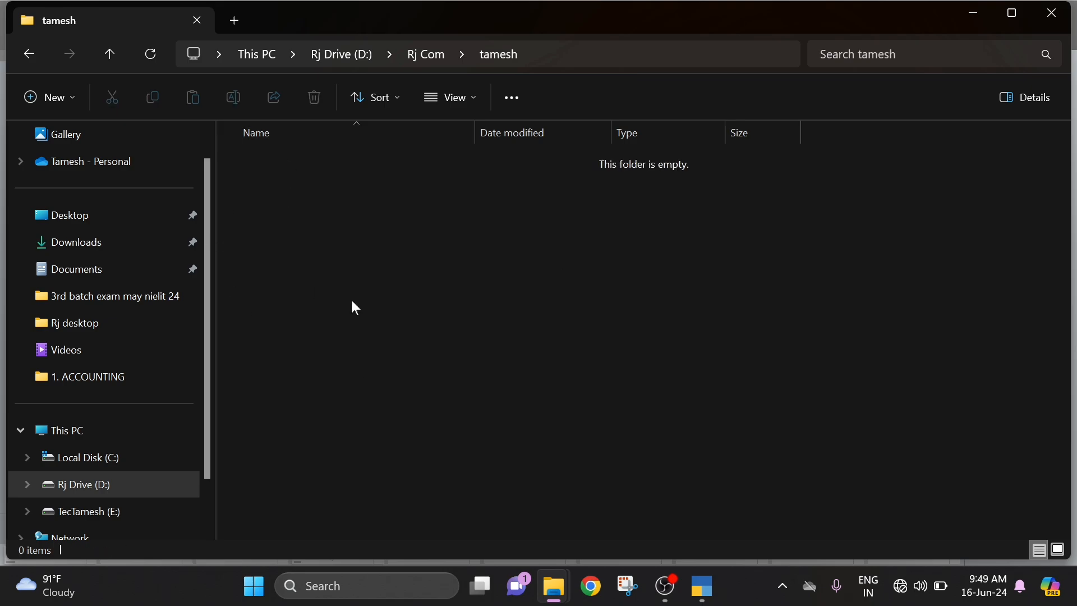
# Go back to the root of Rj Drive (D:) and examine the Rj Com folder's name.
pyautogui.press('BackSpace')
pyautogui.press('BackSpace')
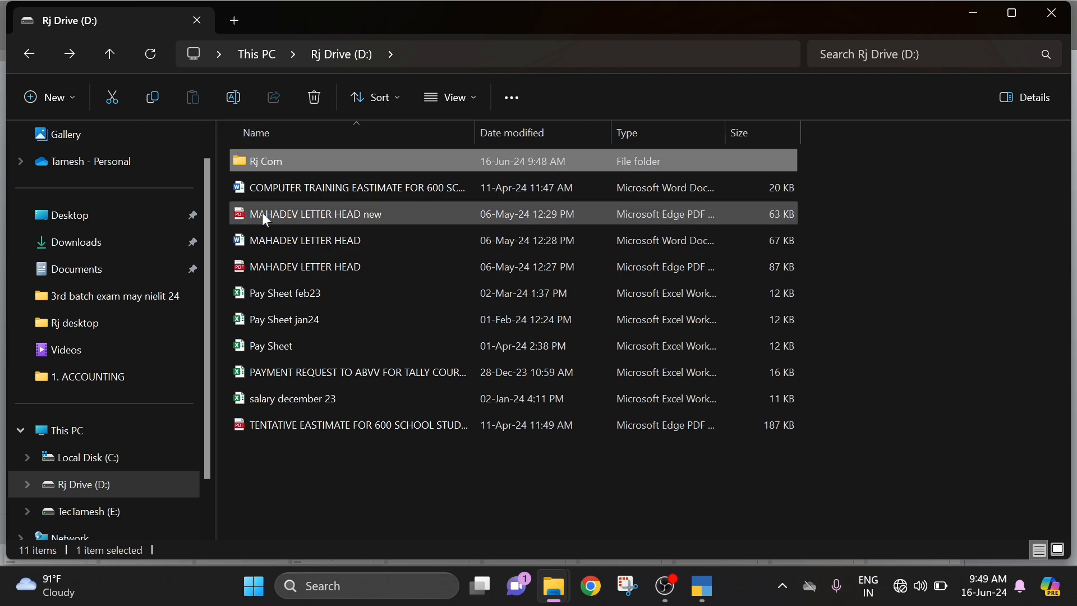
pyautogui.click(289, 161)
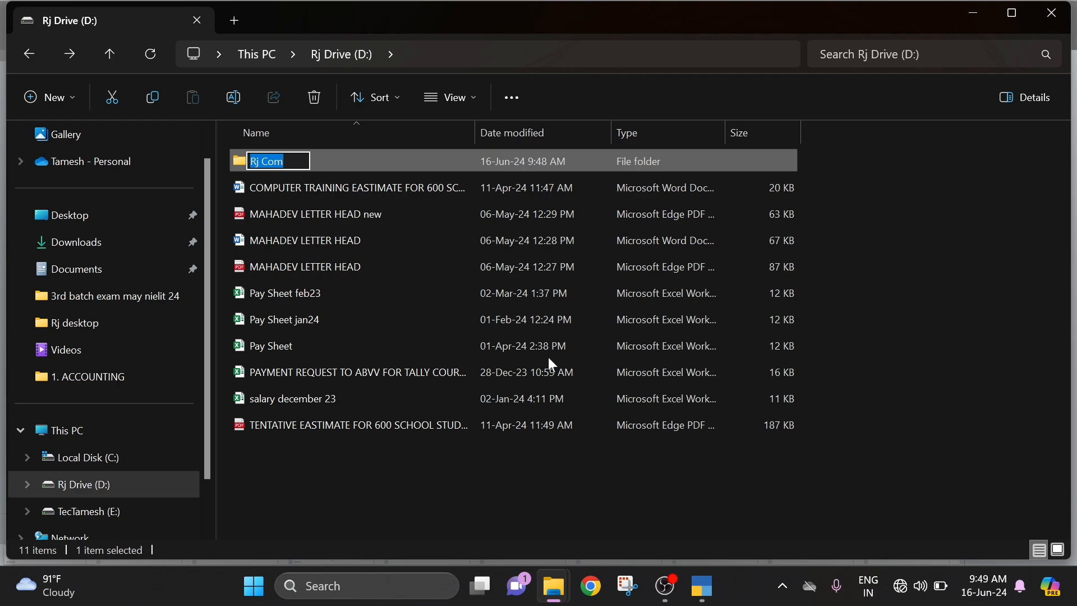
pyautogui.press('Return')
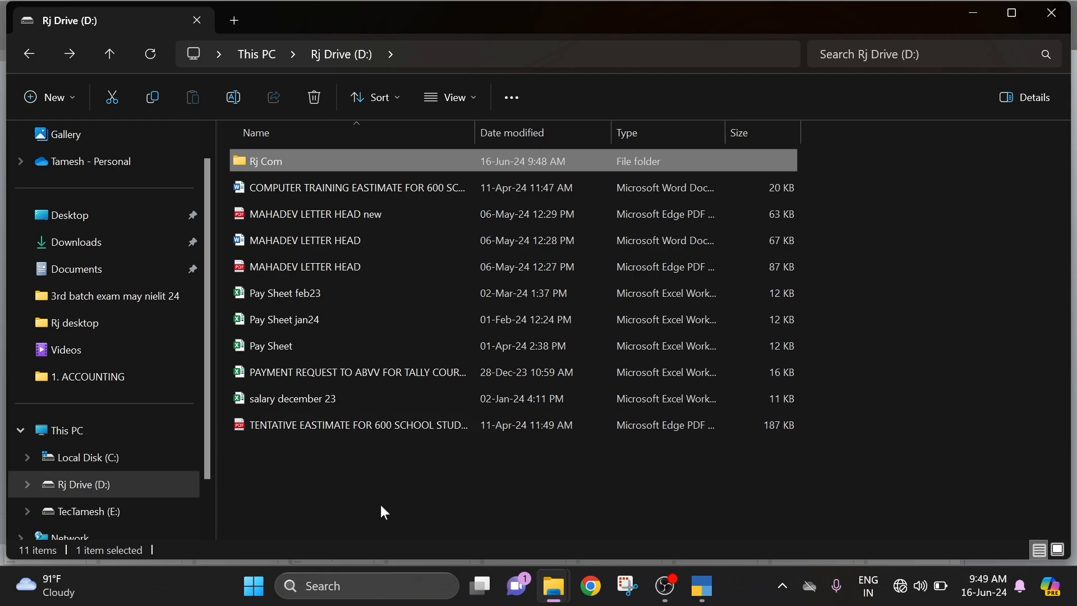
# Create a folder on Rj Drive (D:) named "tr" followed by the owner's first name, and open it.
pyautogui.hotkey('ctrl', 'shift', 'n')
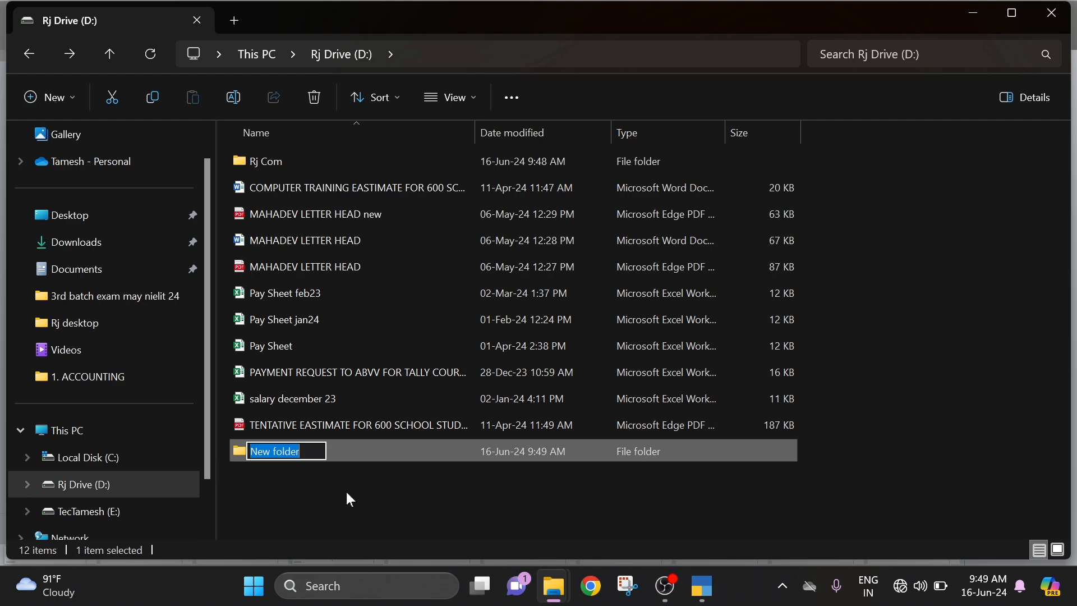
pyautogui.write('tr t')
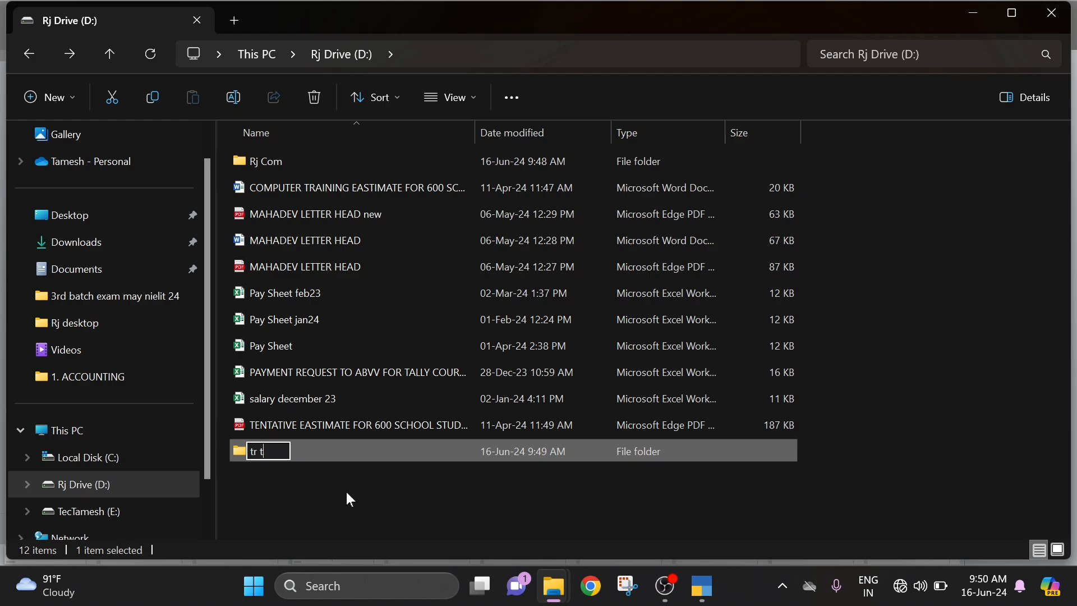
pyautogui.write('amesh')
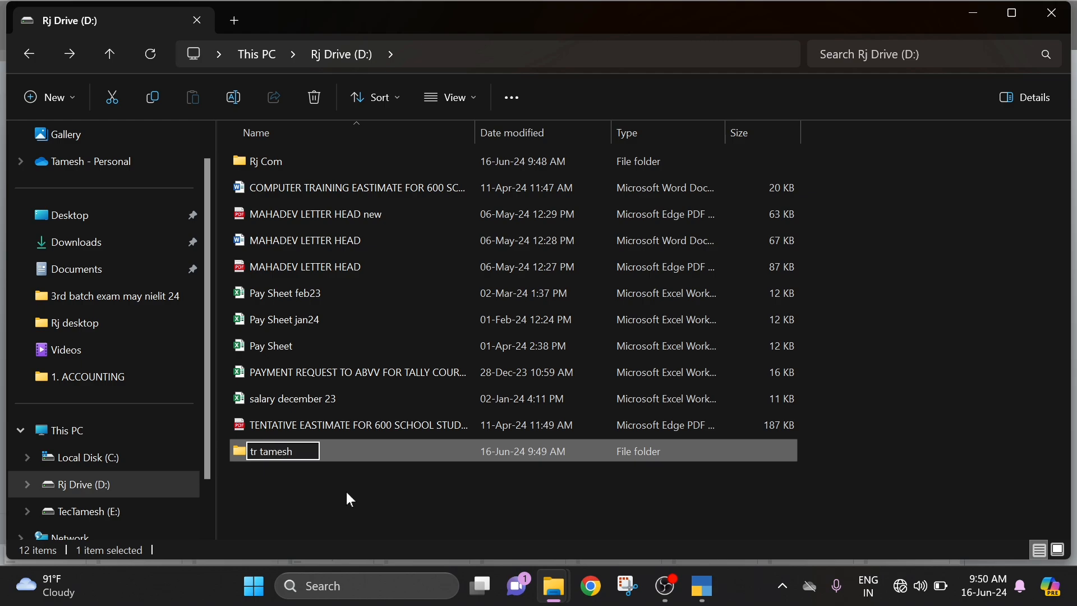
pyautogui.press('Return')
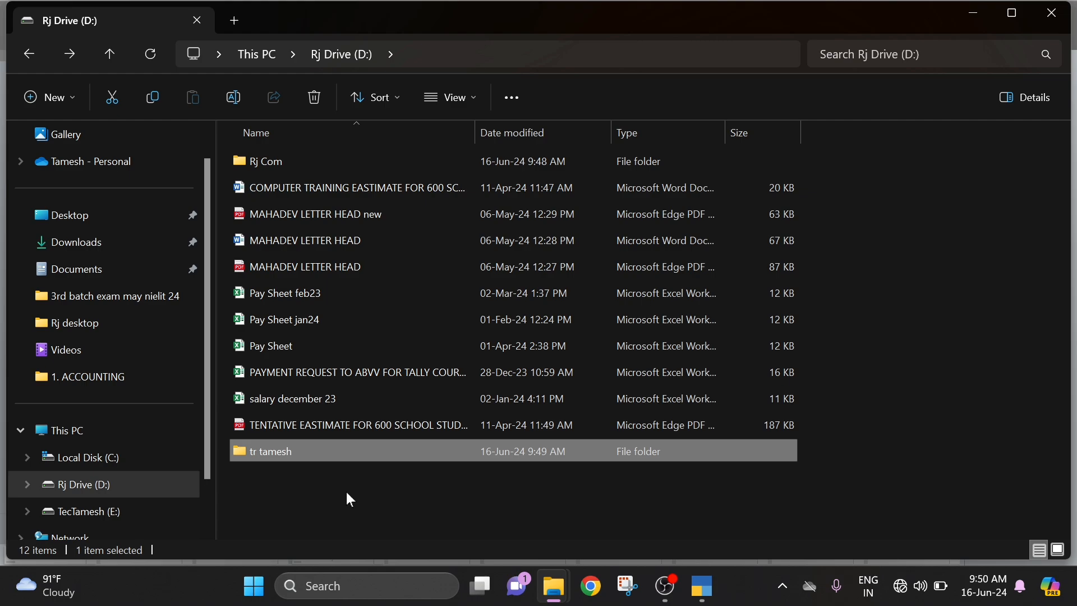
pyautogui.press('Return')
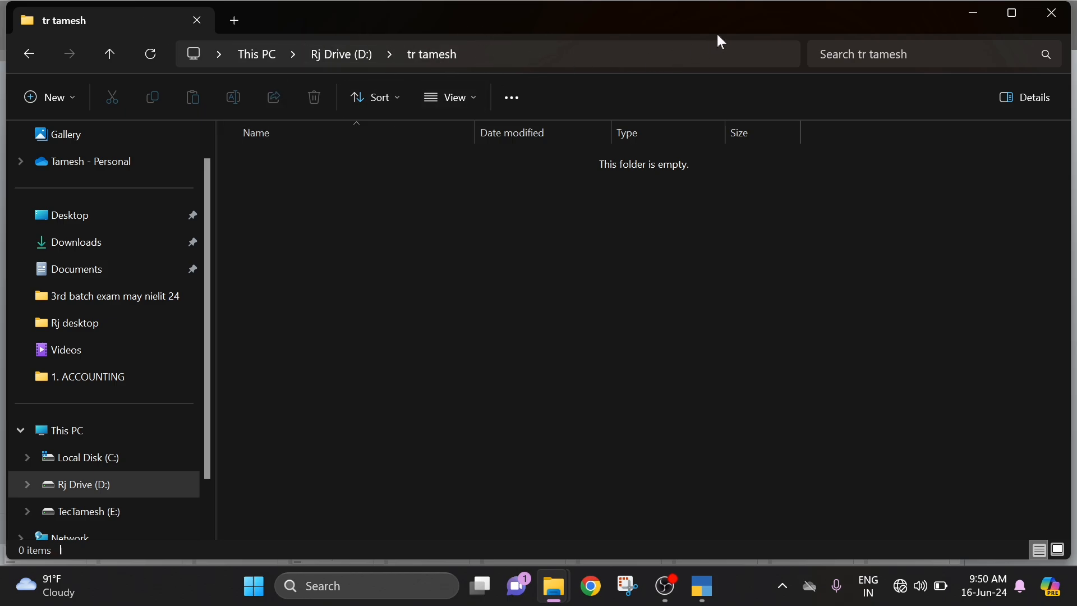
# Copy the full path of the open folder on drive D:.
pyautogui.click(538, 58)
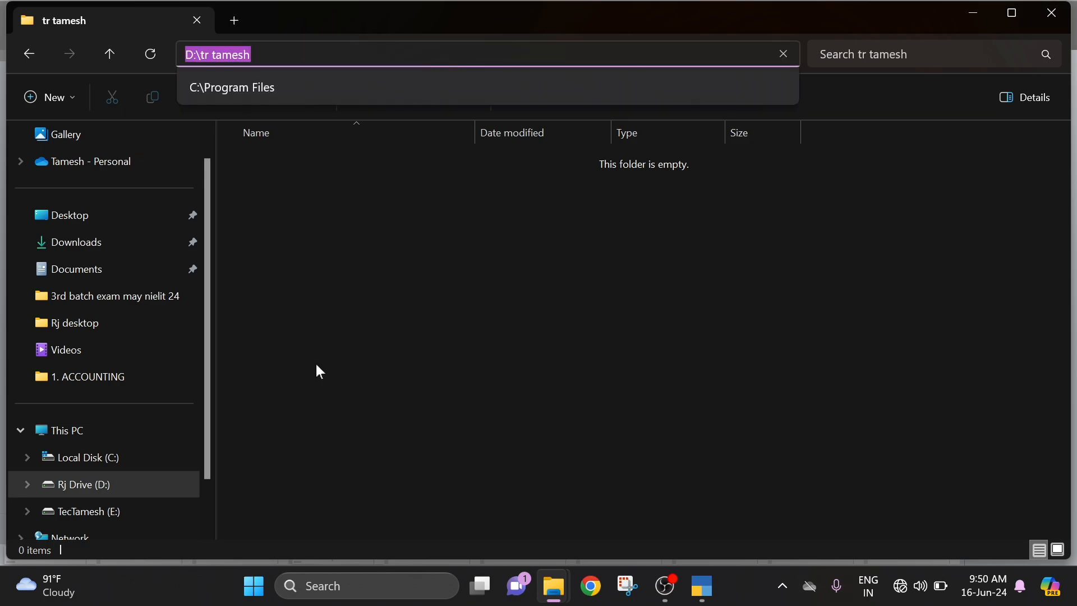
pyautogui.press('Escape')
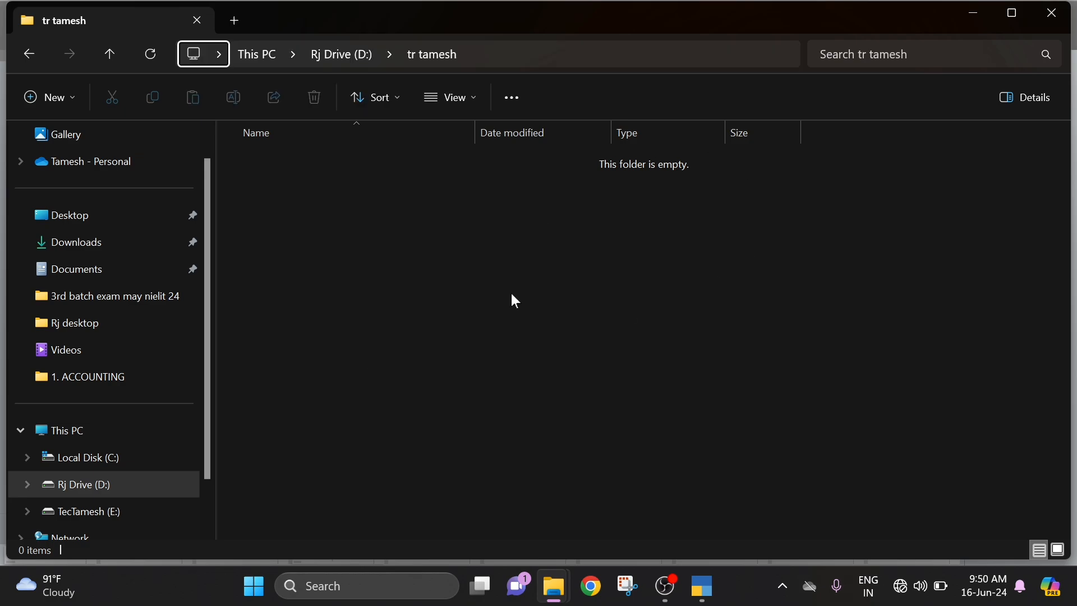
pyautogui.hotkey('alt', 'd')
pyautogui.hotkey('ctrl', 'c')
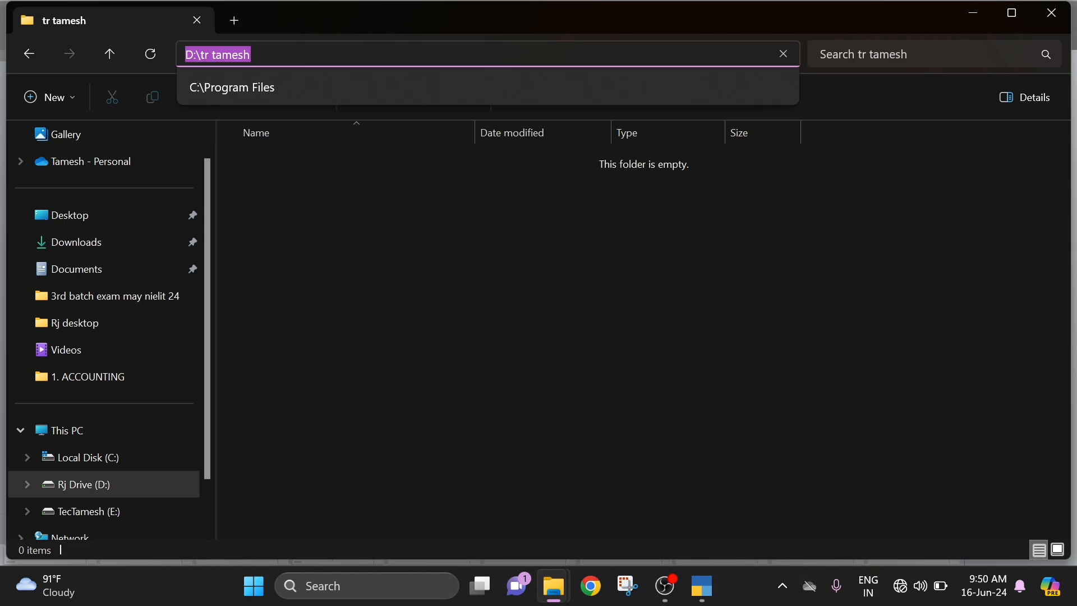
# Switch to TallyPrime, specify the copied D: folder as the company data path, and abandon the company creation.
pyautogui.hotkey('alt', 'Tab')
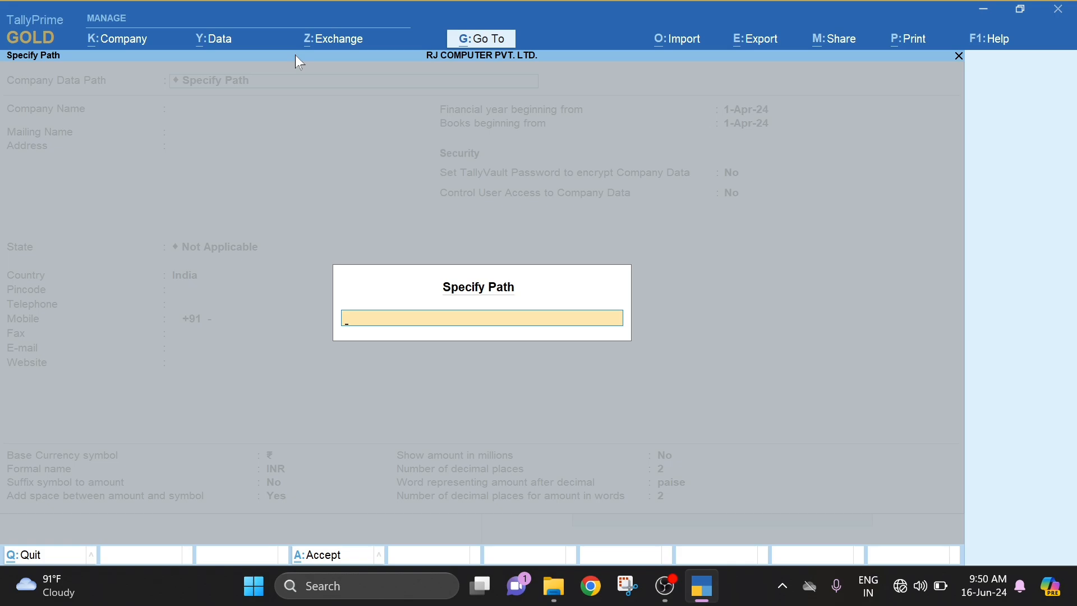
pyautogui.hotkey('ctrl', 'v')
pyautogui.press('Return')
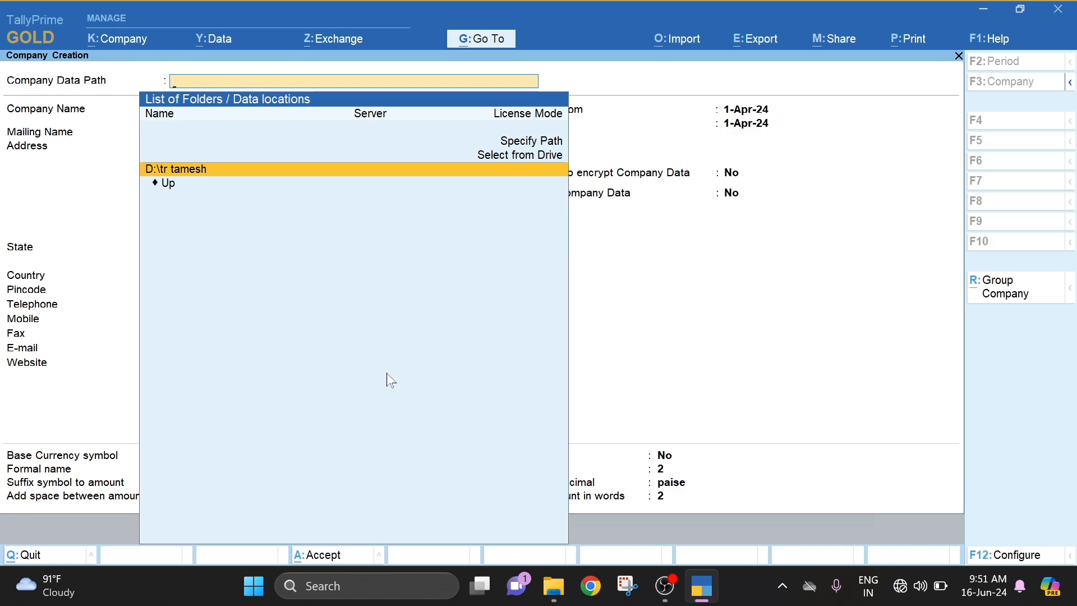
pyautogui.click(252, 178)
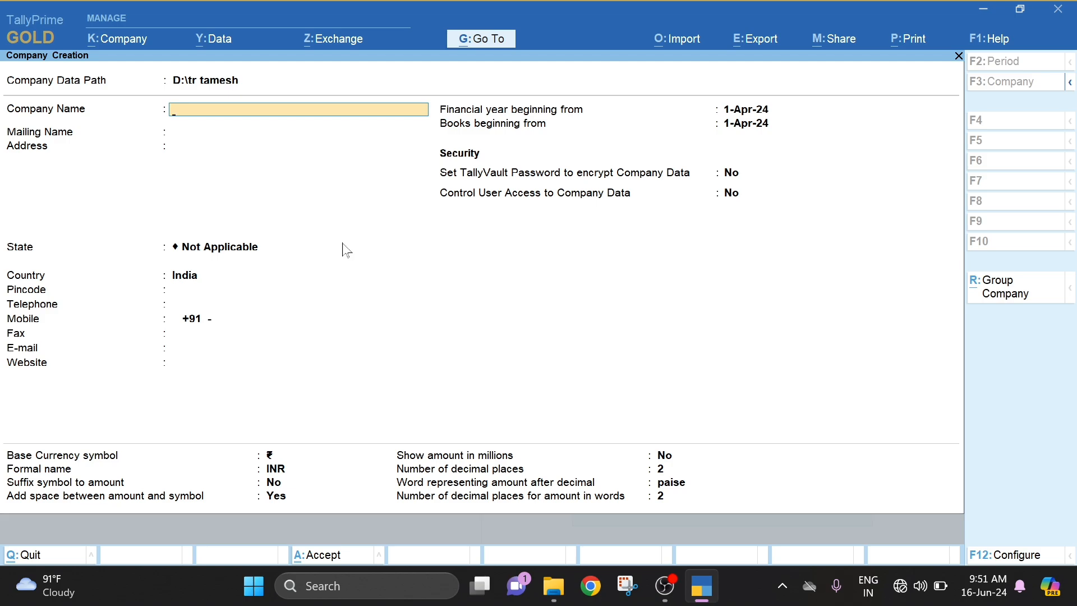
pyautogui.press('Escape')
pyautogui.press('y')
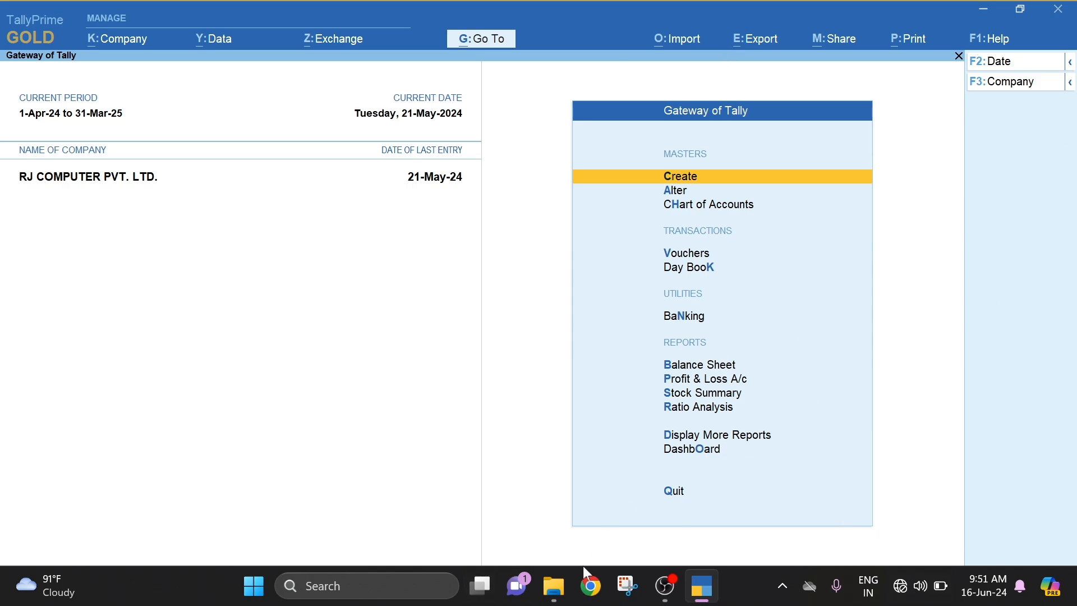
# Switch to File Explorer, open PEN DRIVE (F:) and look through its folders.
pyautogui.click(552, 593)
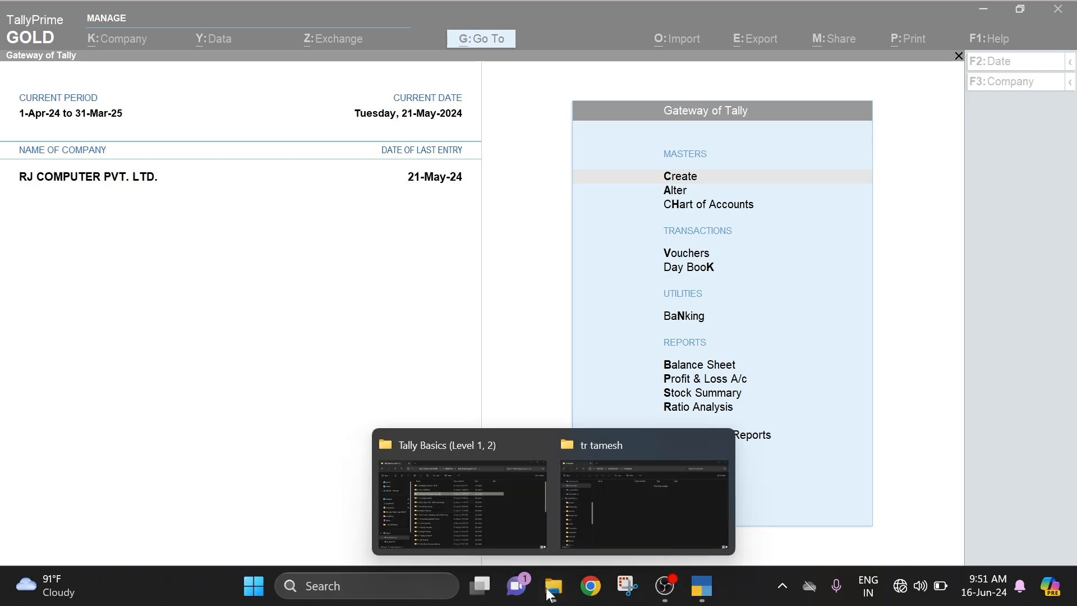
pyautogui.click(589, 524)
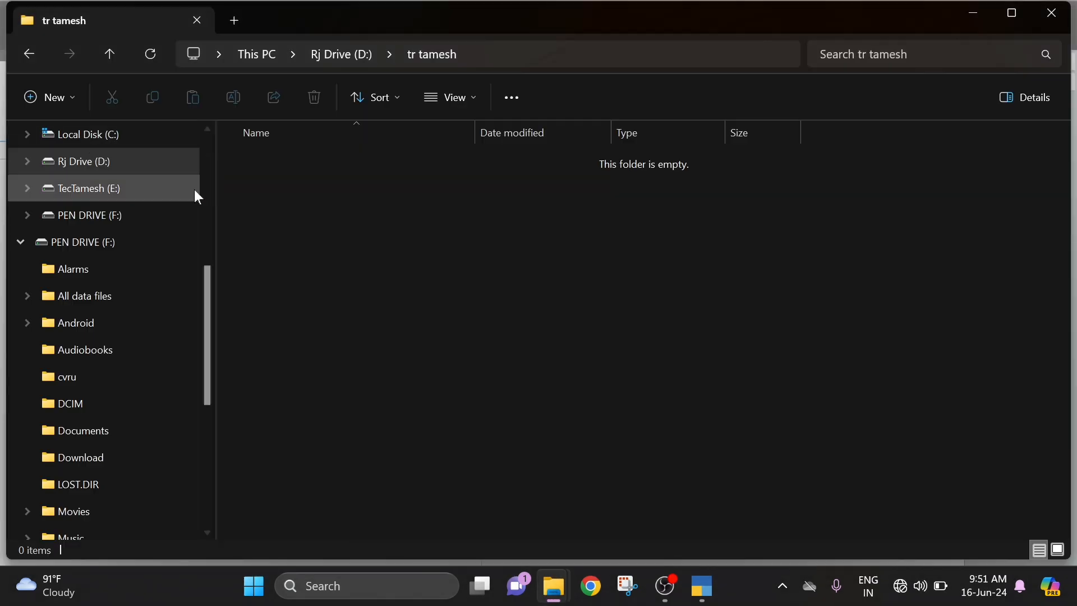
pyautogui.click(24, 56)
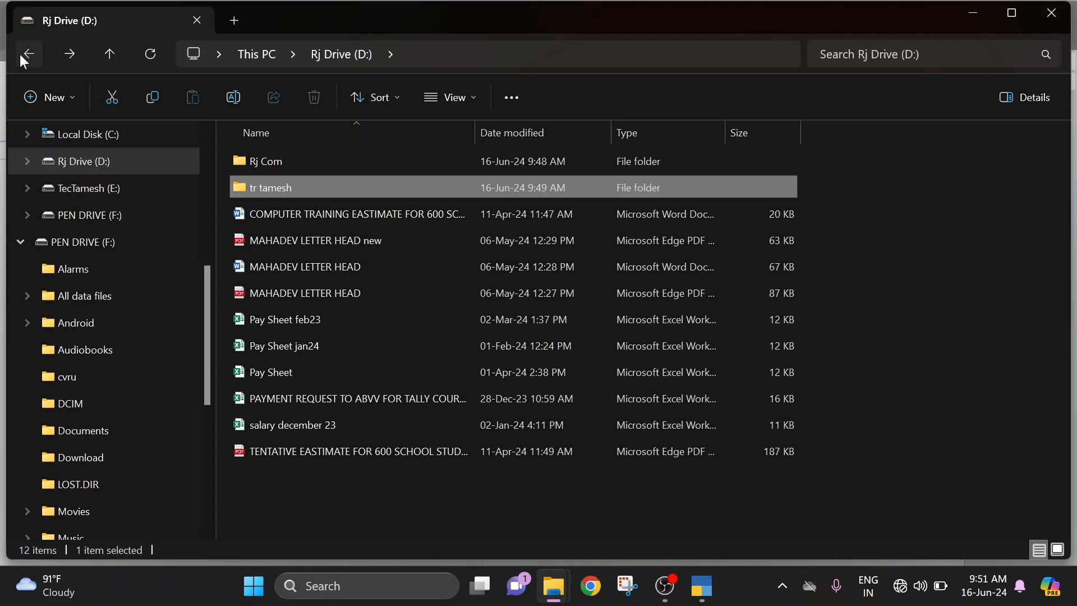
pyautogui.click(24, 56)
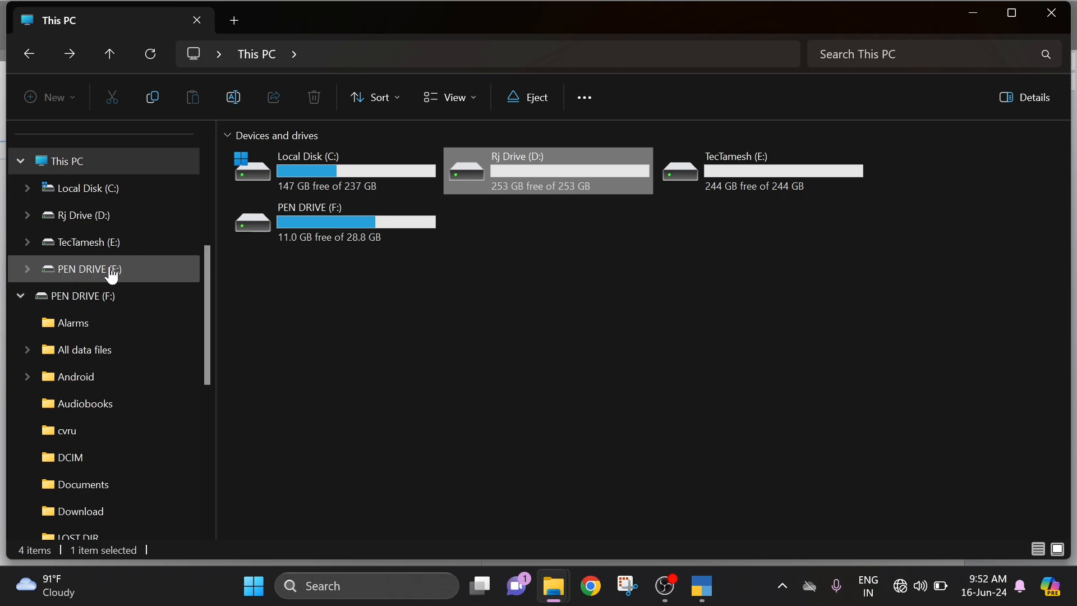
pyautogui.scroll(3, 110, 271)
pyautogui.click(73, 388)
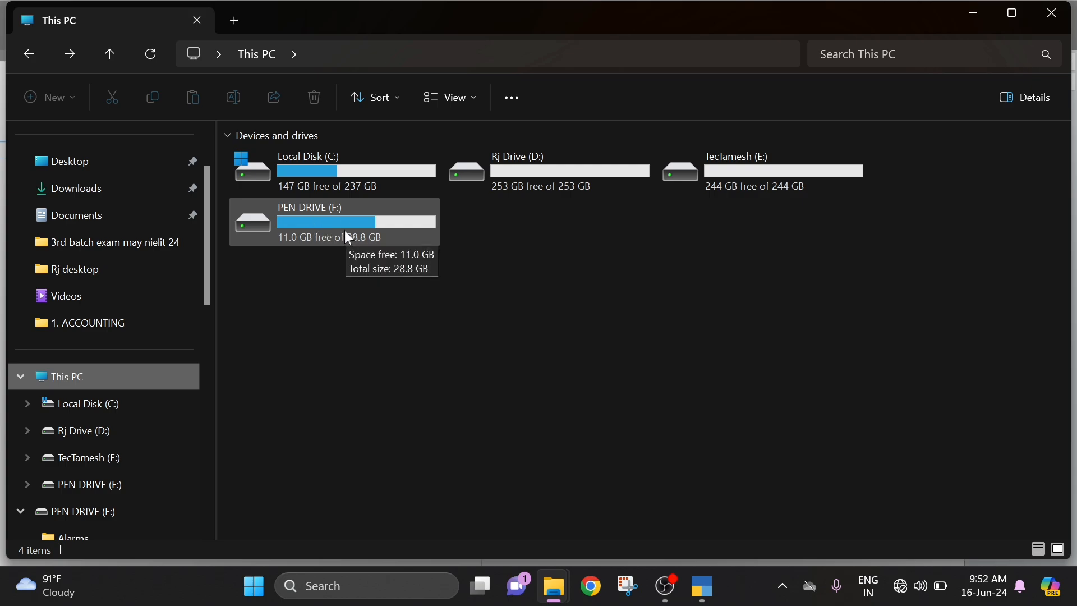
pyautogui.doubleClick(379, 232)
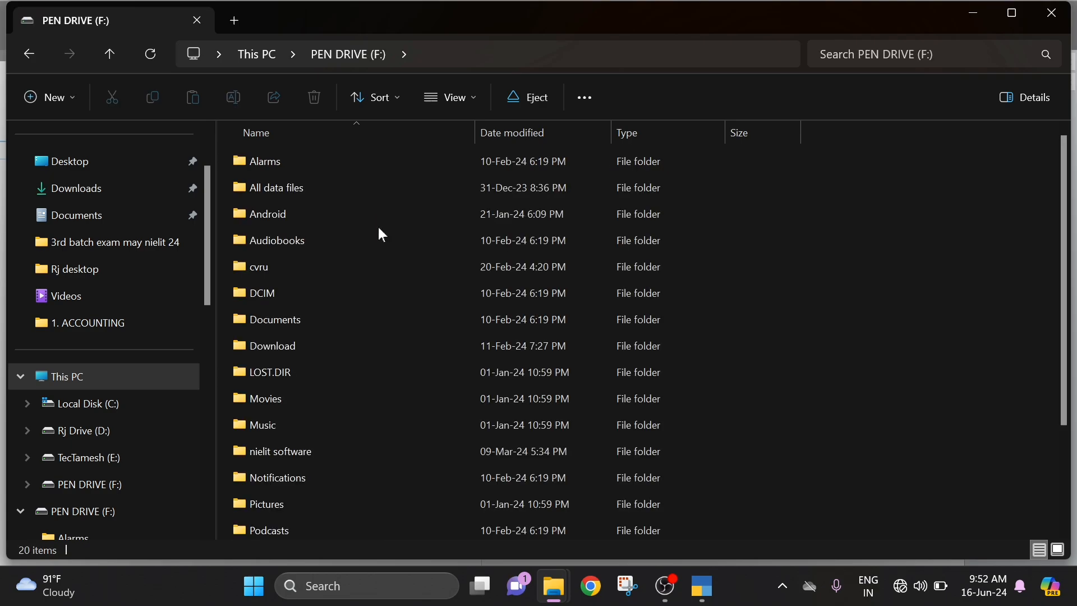
pyautogui.scroll(-3, 355, 393)
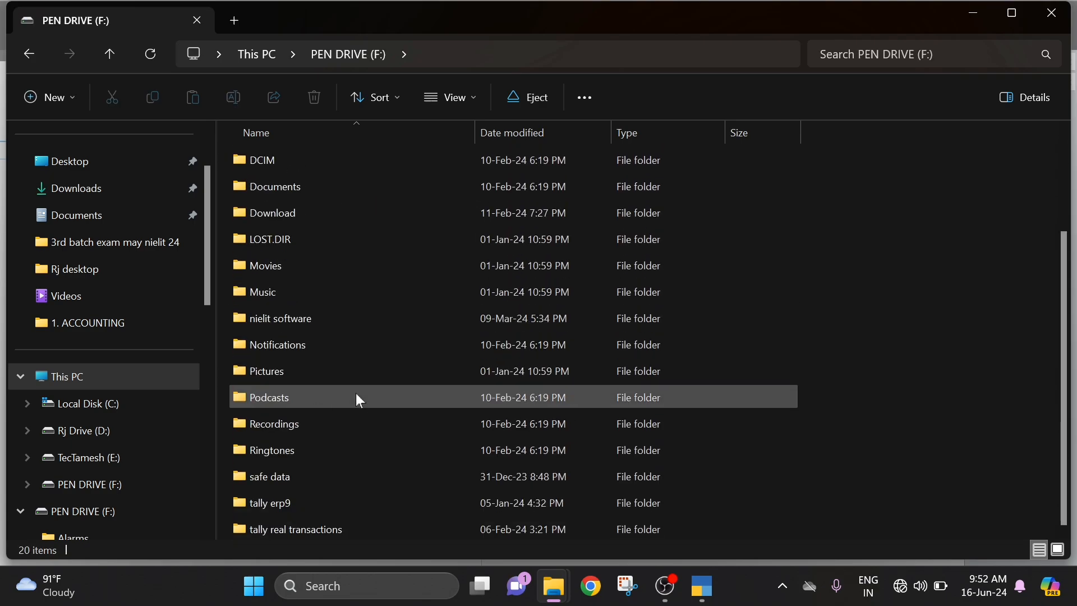
pyautogui.scroll(3, 359, 400)
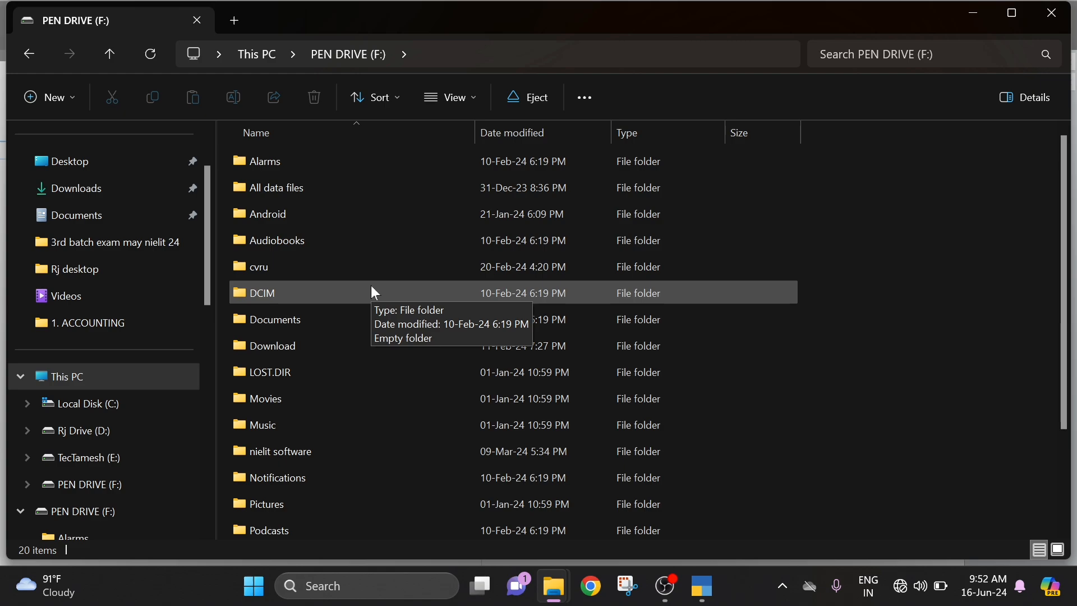
# Create a folder on PEN DRIVE (F:) named "rj", the owner's first name, and "2024 tally".
pyautogui.hotkey('ctrl', 'shift', 'n')
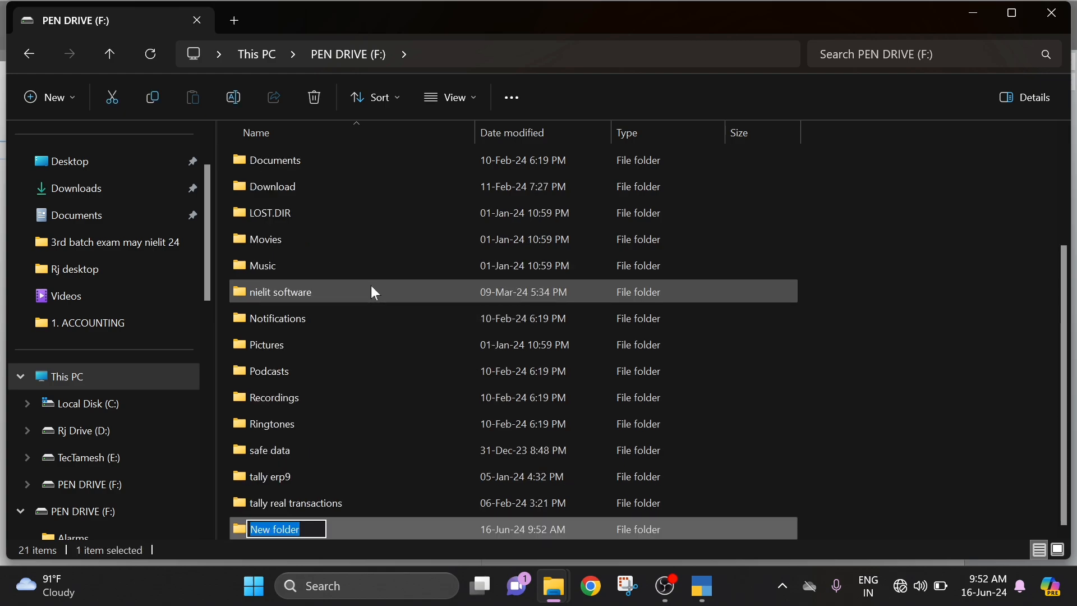
pyautogui.write('rj tam')
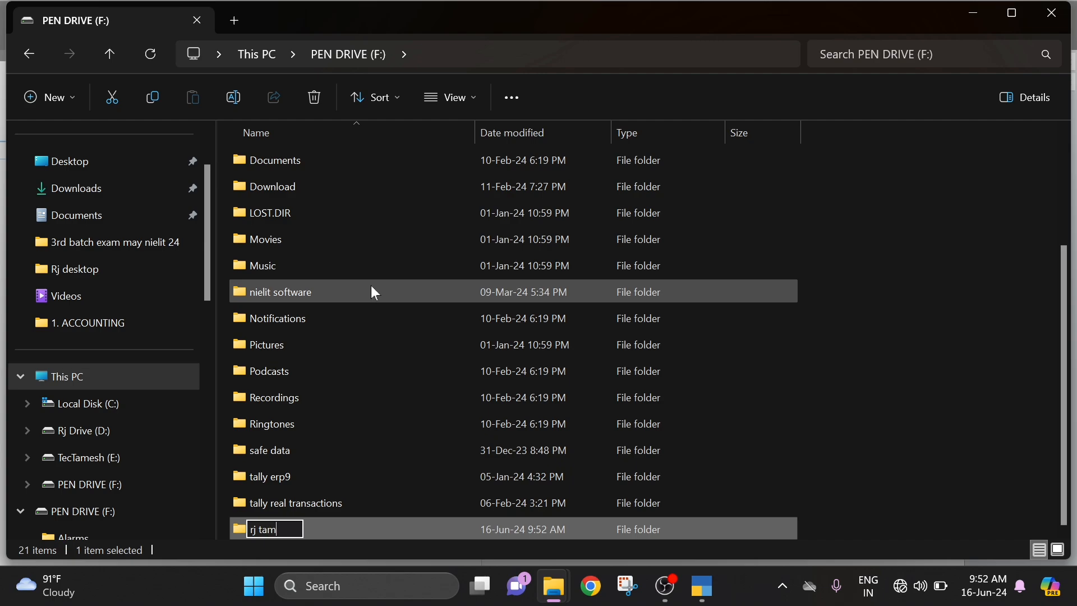
pyautogui.write('esh 2024 ta')
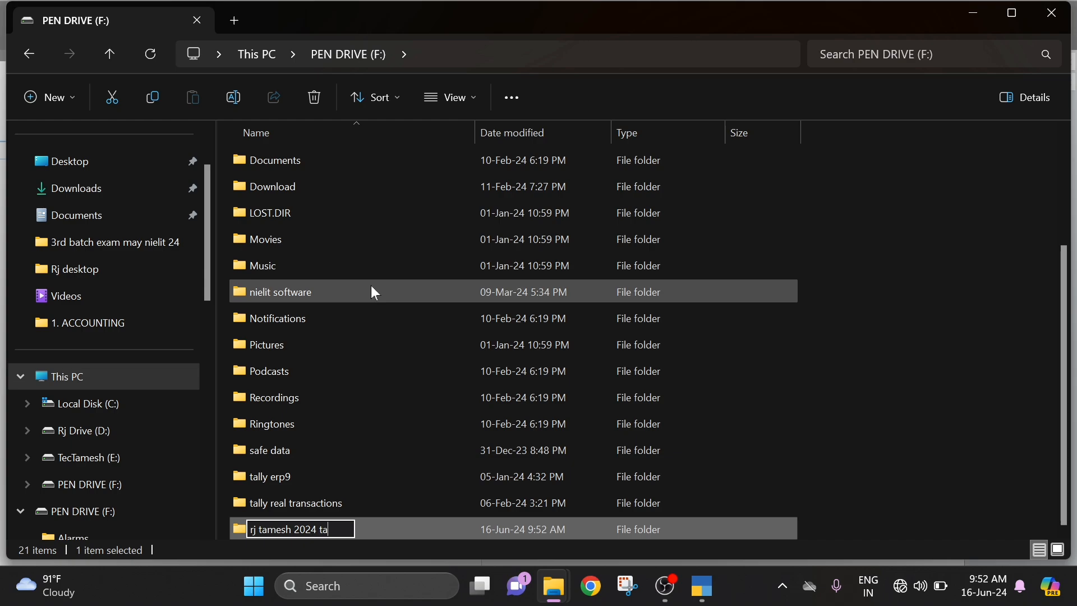
pyautogui.write('lly')
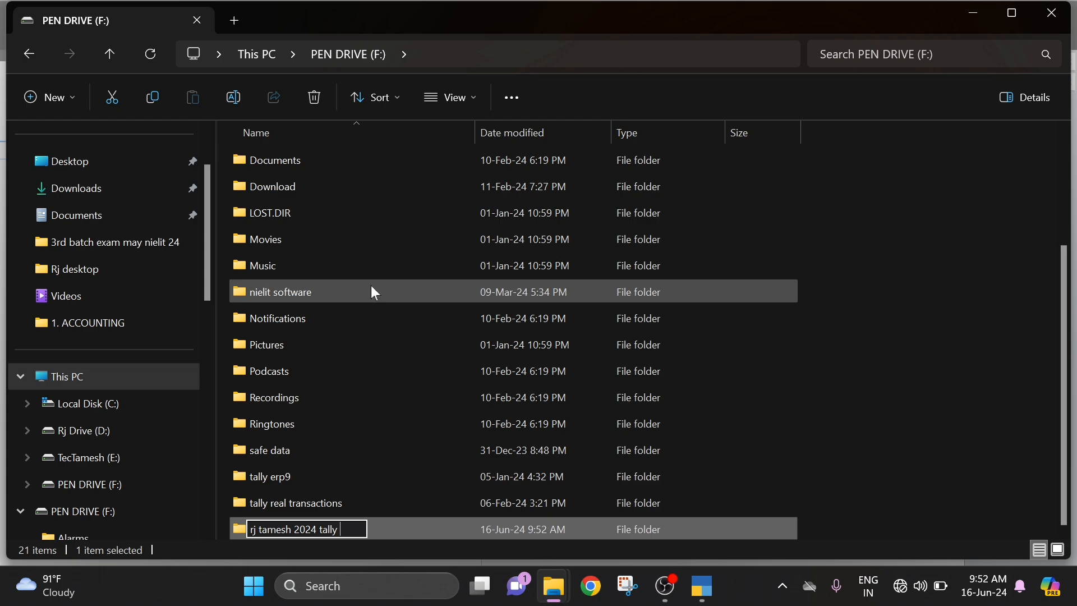
pyautogui.press('Return')
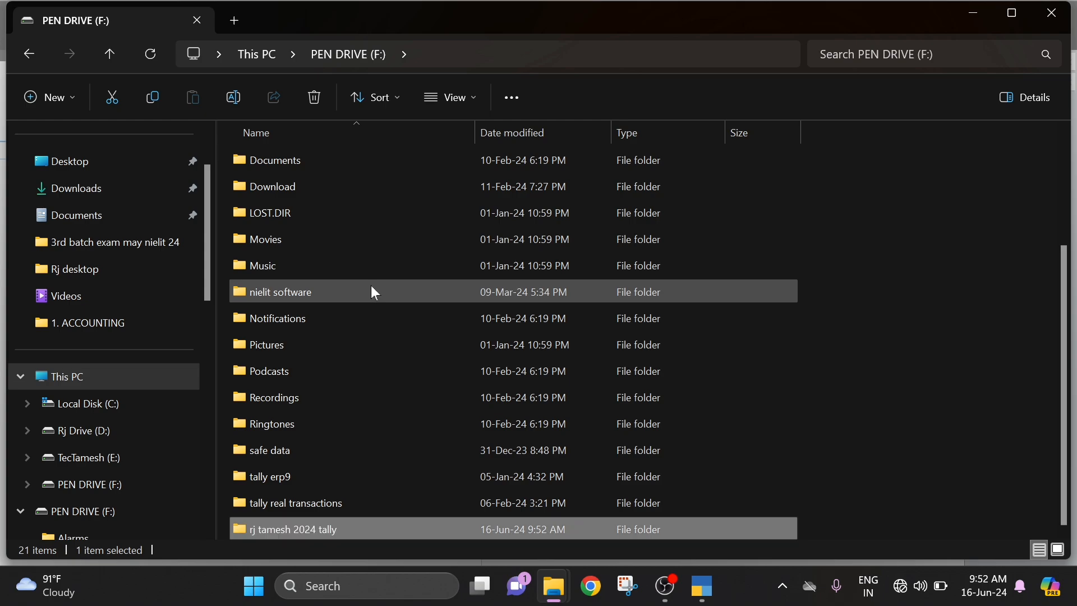
# Open the new 2024 tally folder on PEN DRIVE (F:) and copy its full path.
pyautogui.doubleClick(310, 536)
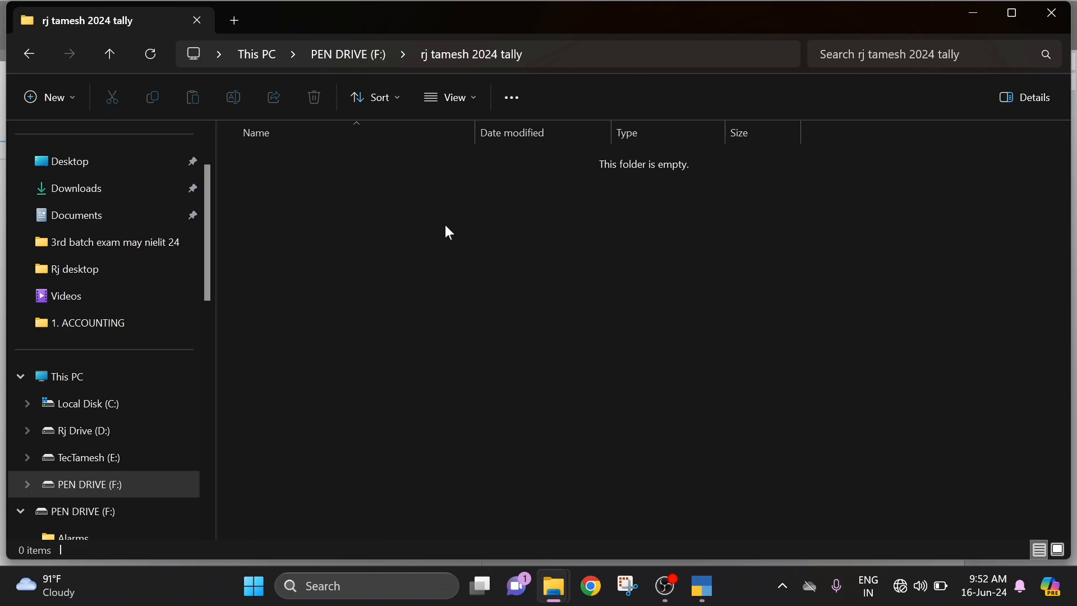
pyautogui.hotkey('ctrl', 'l')
pyautogui.hotkey('ctrl', 'c')
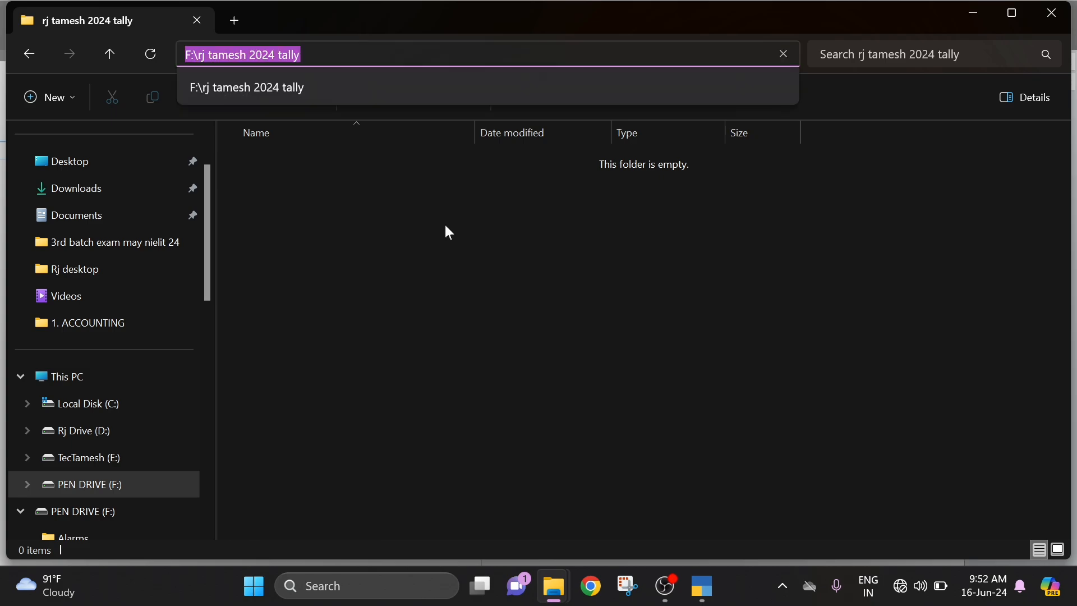
# Switch to TallyPrime and start creating a new company.
pyautogui.hotkey('alt', 'Tab')
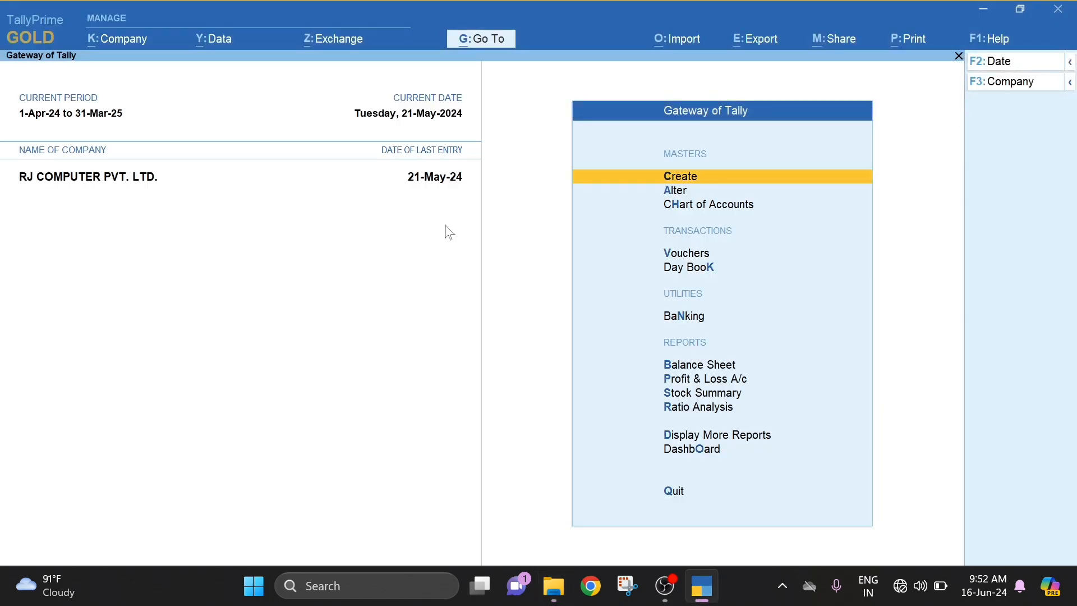
pyautogui.hotkey('alt', 'k')
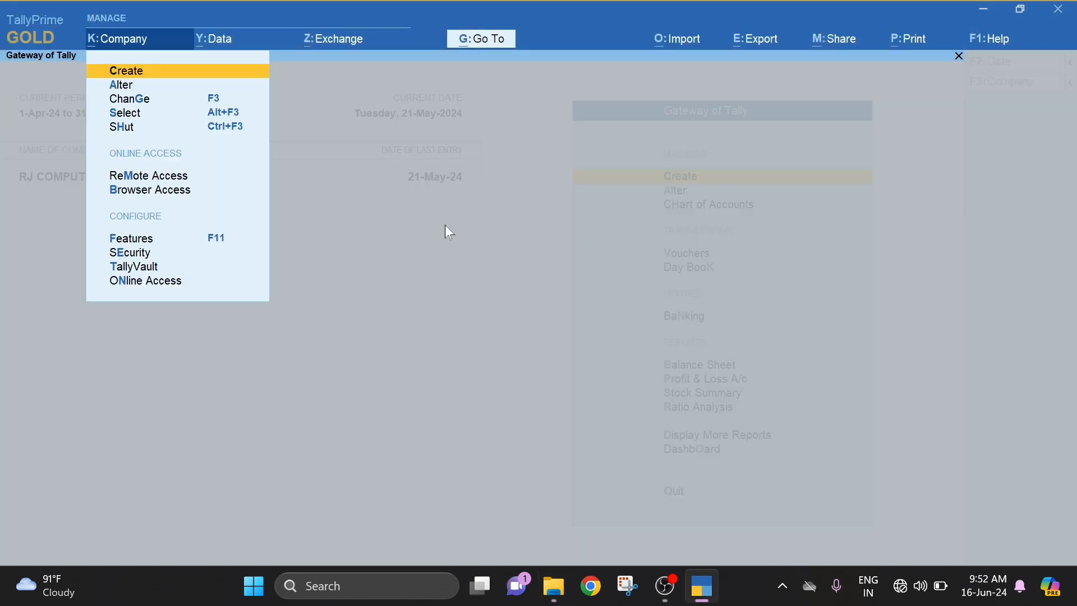
pyautogui.press('Return')
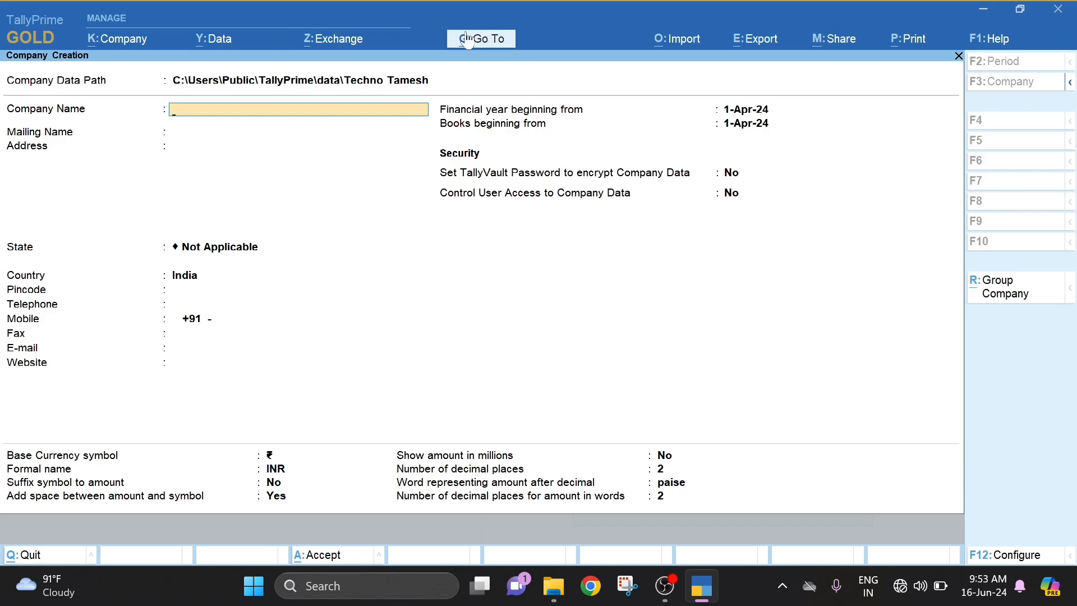
# Set the new company's data path to the copied path of the 2024 tally folder on PEN DRIVE (F:).
pyautogui.click(357, 84)
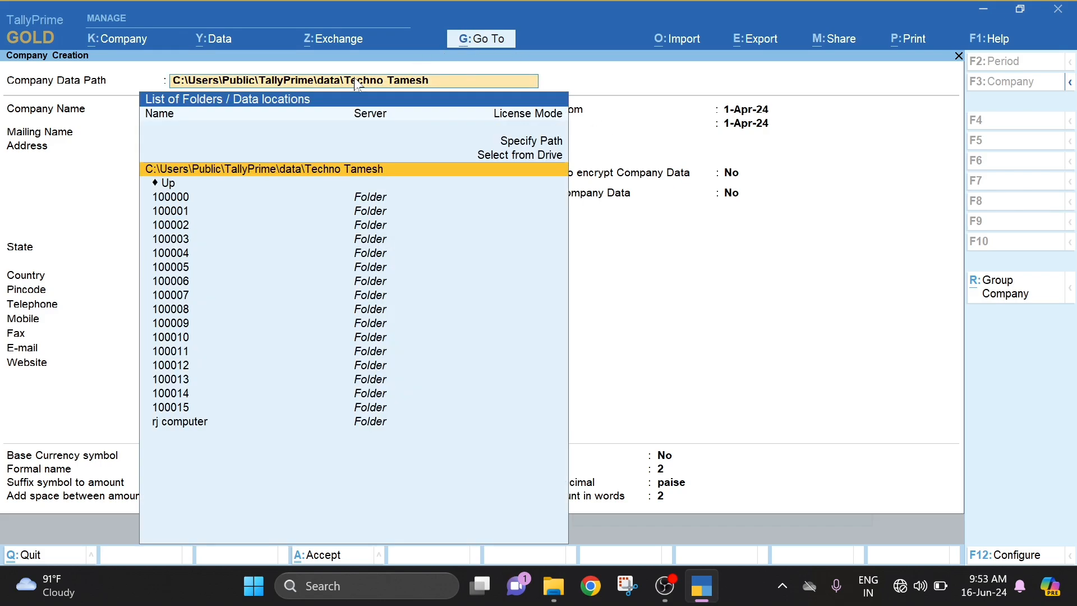
pyautogui.press('BackSpace')
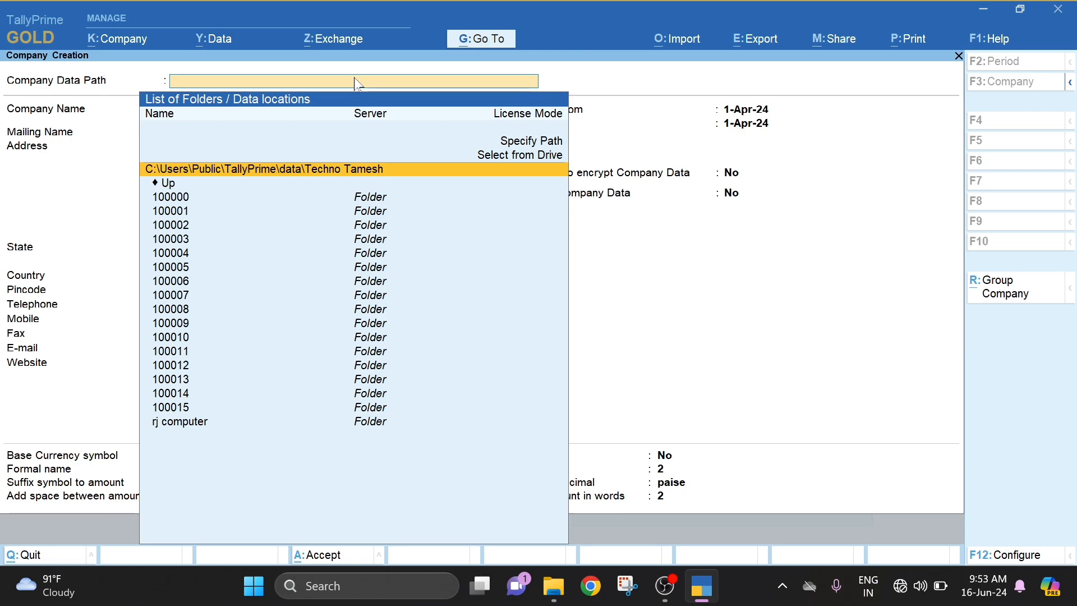
pyautogui.press('Up')
pyautogui.press('Up')
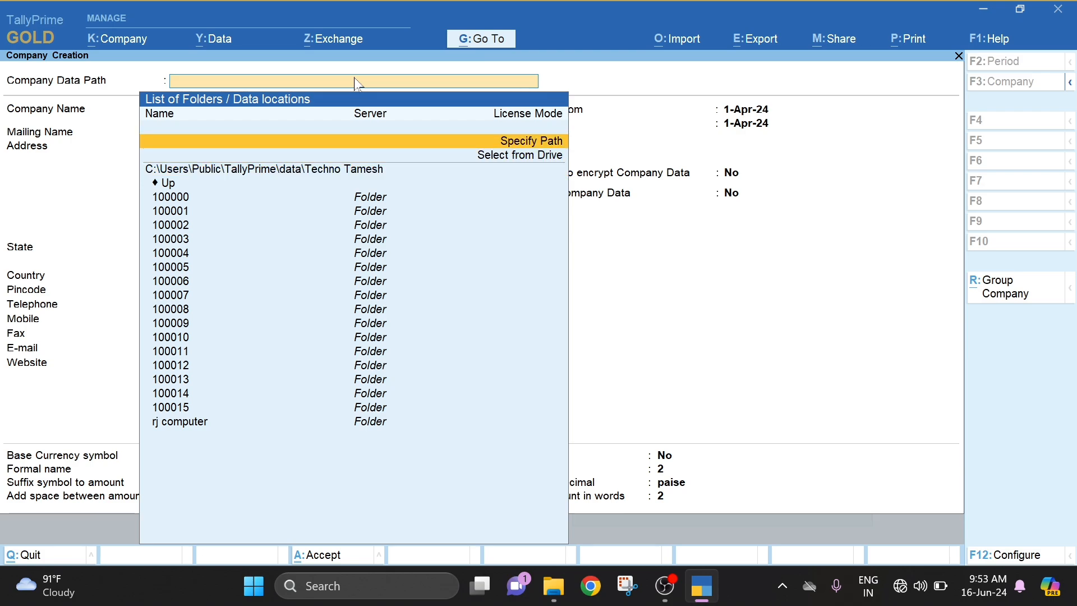
pyautogui.press('Return')
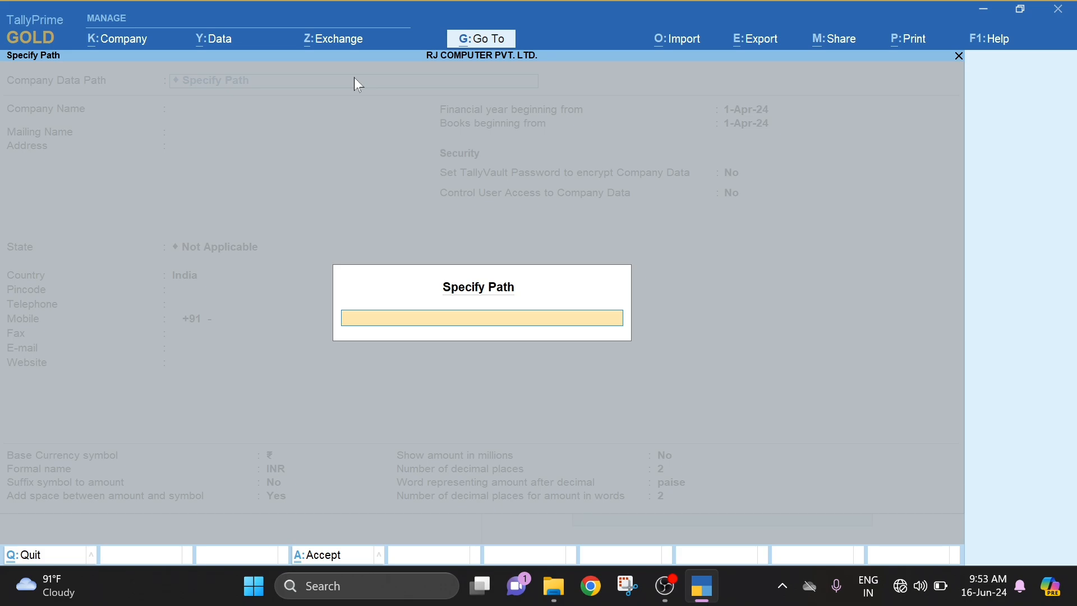
pyautogui.hotkey('ctrl', 'v')
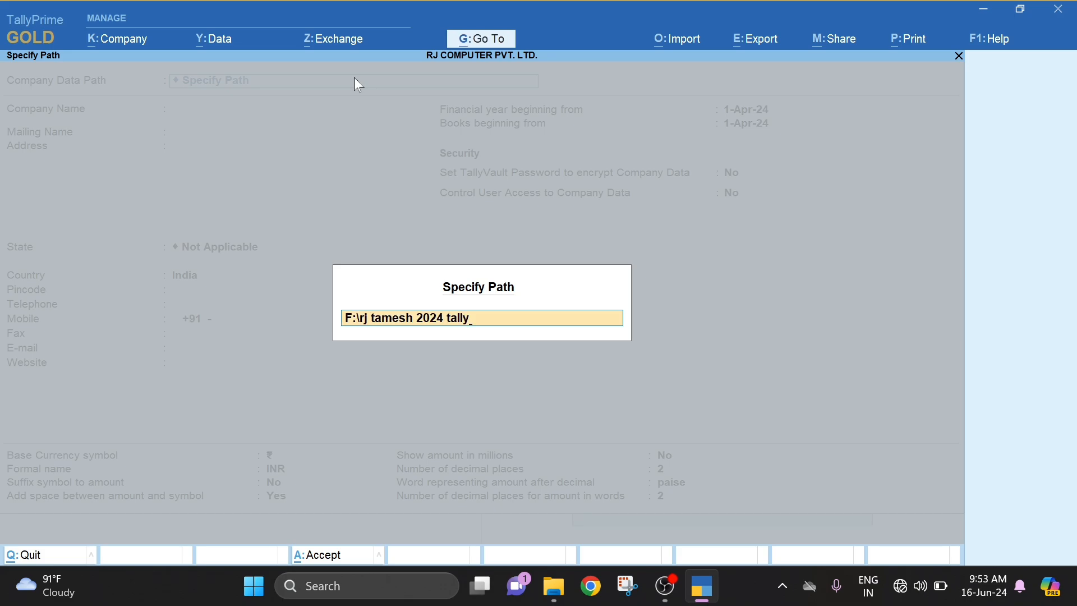
pyautogui.press('Return')
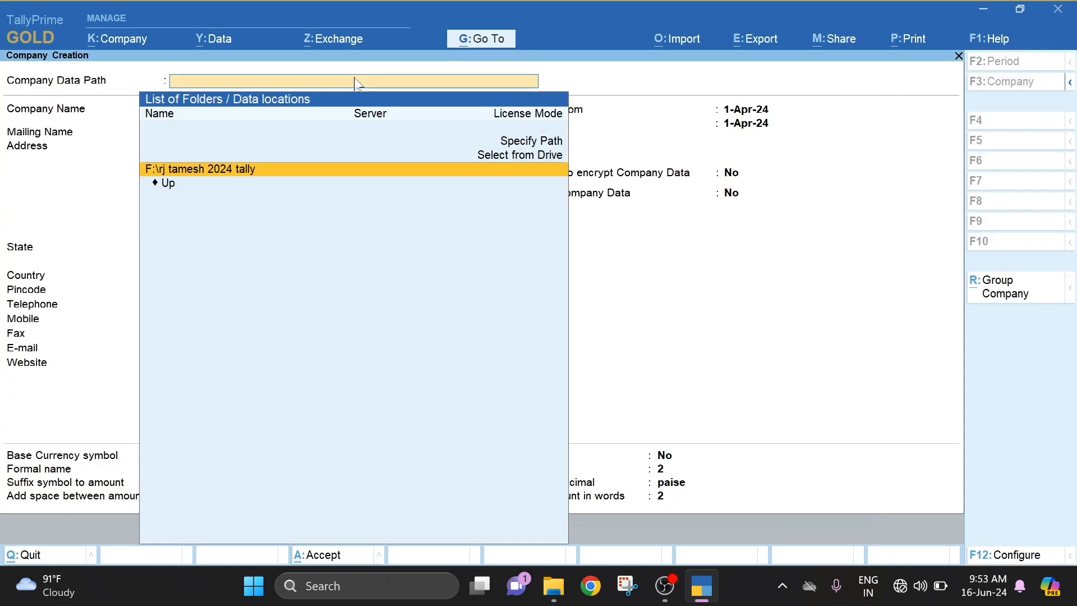
pyautogui.press('Return')
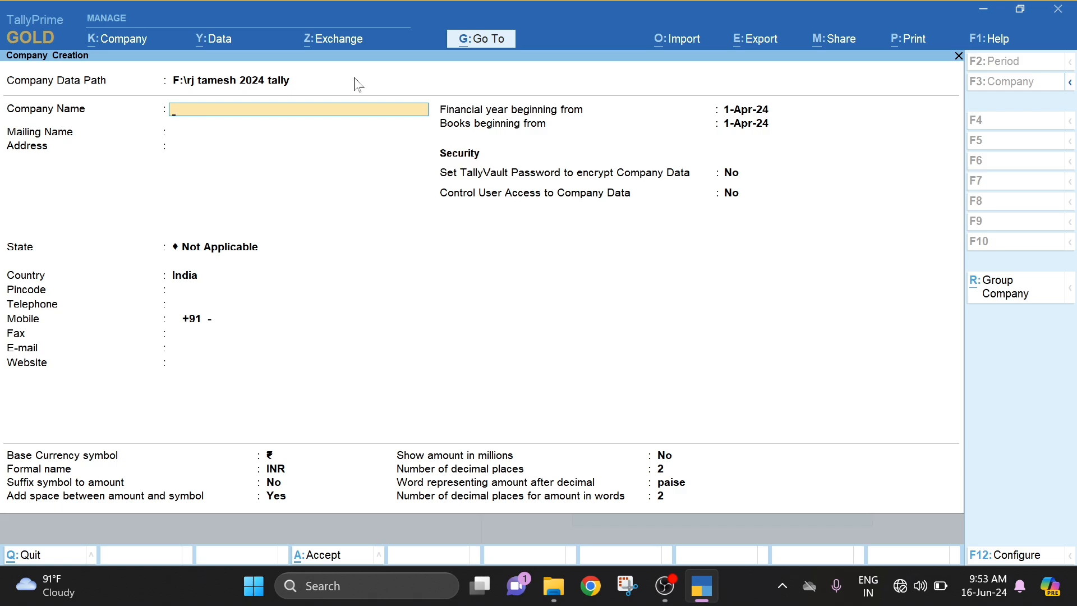
# Enter the company name, keep it as the mailing name, fill in the address, and set the state to Chhattisgarh.
pyautogui.write('Rj Tamesh')
pyautogui.press('Return')
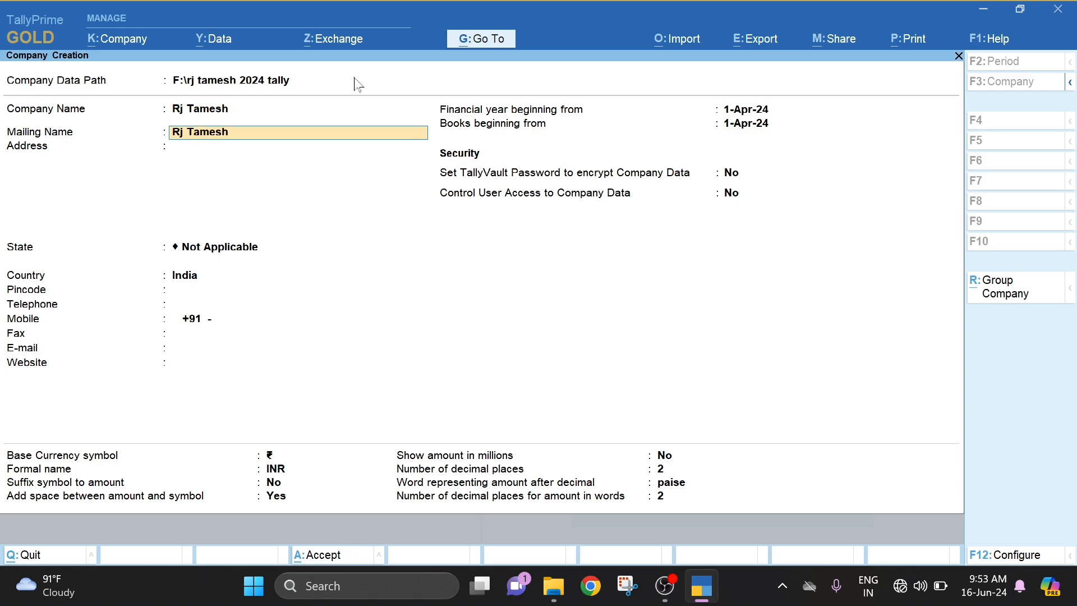
pyautogui.press('Return')
pyautogui.write('Bsp')
pyautogui.press('Return')
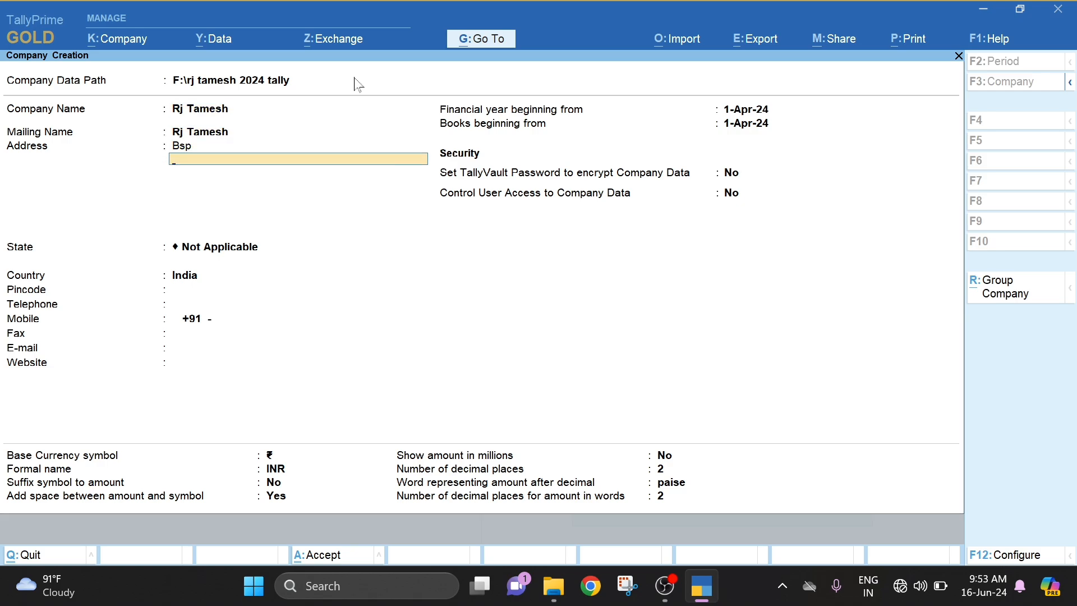
pyautogui.press('Return')
pyautogui.write('Chh')
pyautogui.press('Return')
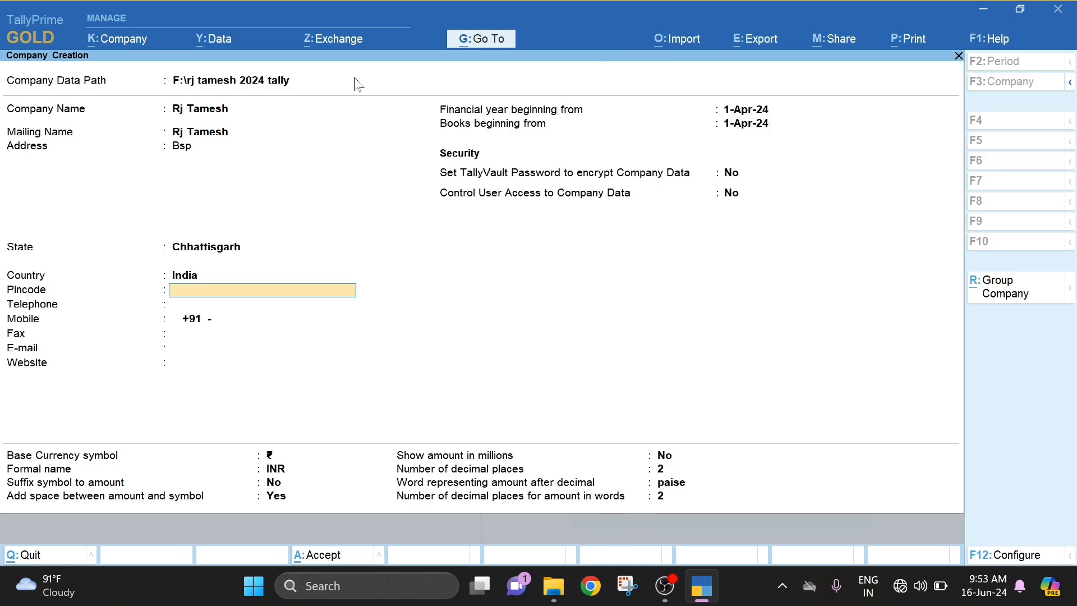
# Leave the contact details blank, keep the default financial year, security and currency settings, and save the new company.
pyautogui.press('Return')
pyautogui.press('Return')
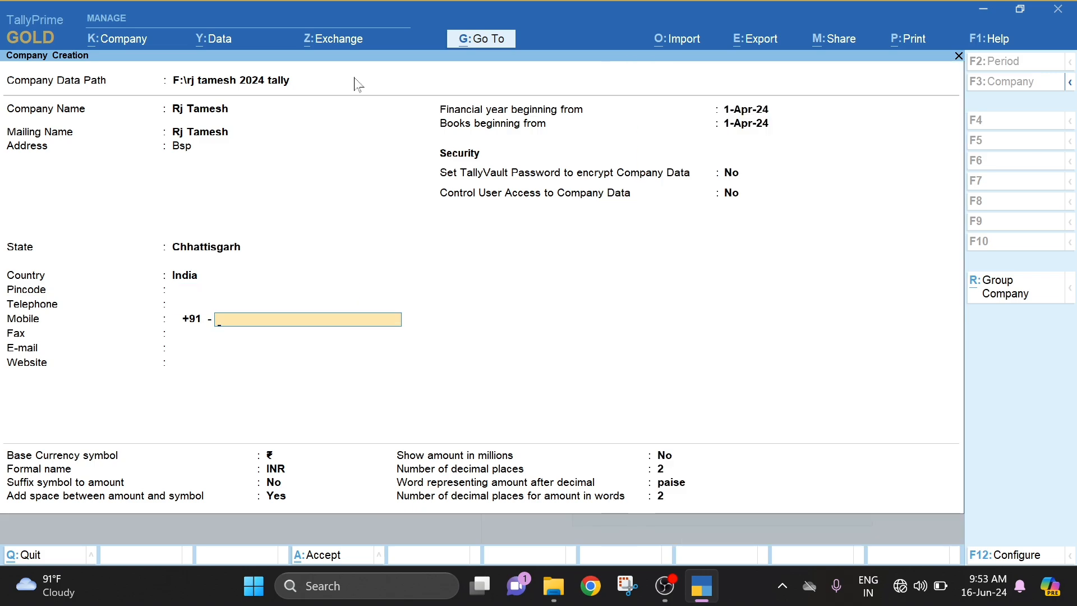
pyautogui.press('Return')
pyautogui.press('Return')
pyautogui.press('Return')
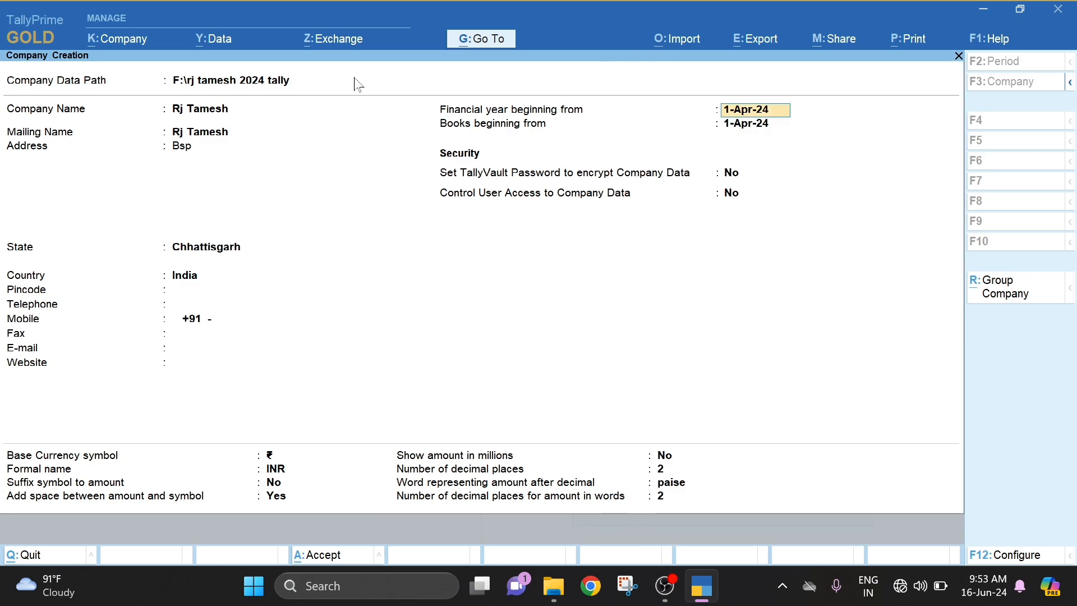
pyautogui.press('Return')
pyautogui.press('Return')
pyautogui.press('Return')
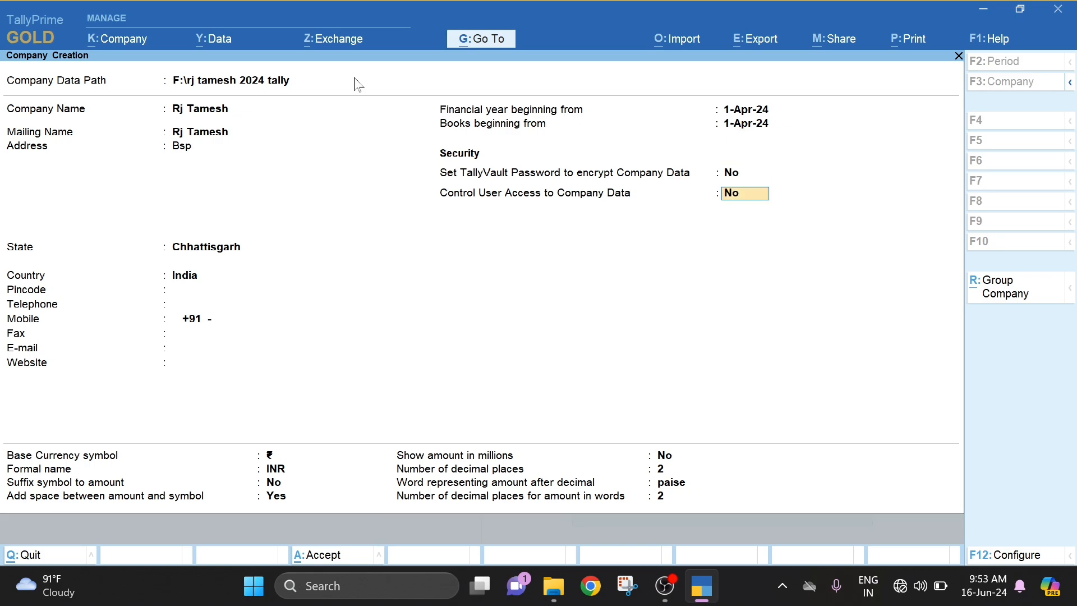
pyautogui.press('Return')
pyautogui.press('Return')
pyautogui.press('Return')
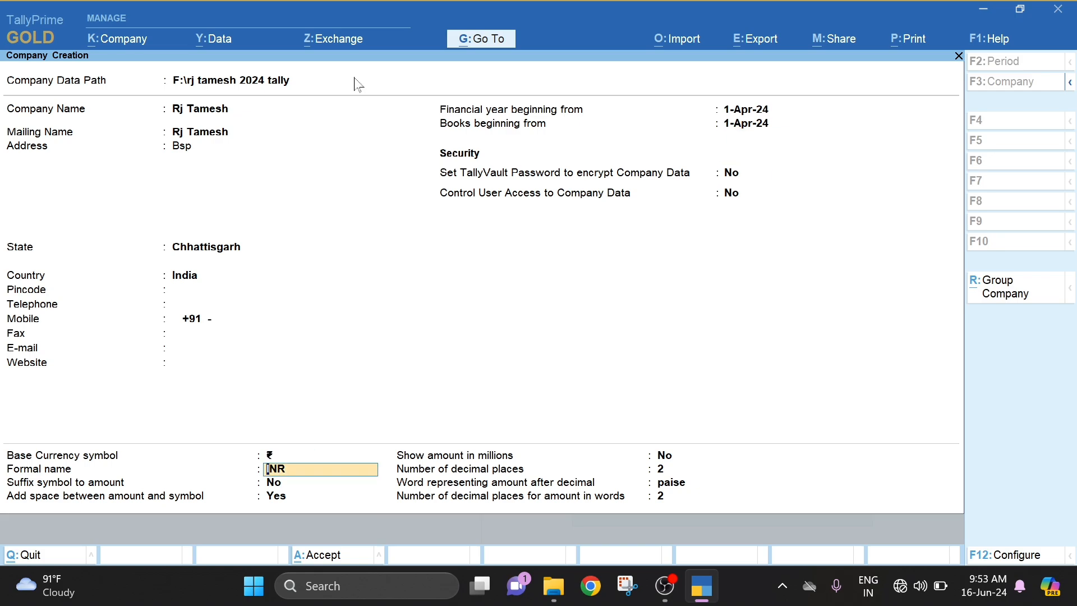
pyautogui.press('Return')
pyautogui.press('Return')
pyautogui.press('Return')
pyautogui.press('Return')
pyautogui.press('Return')
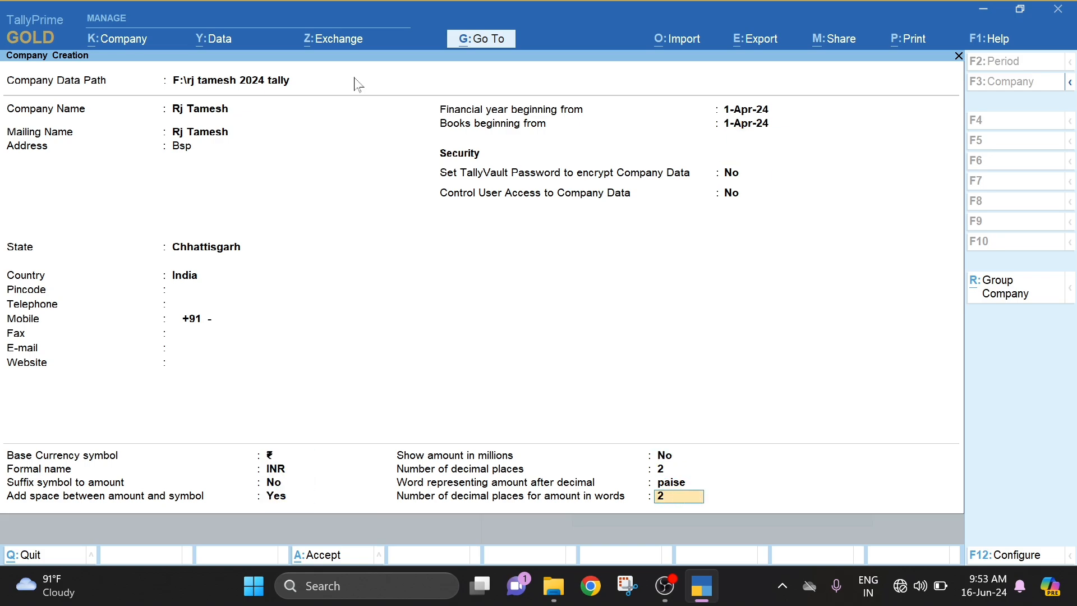
pyautogui.press('Return')
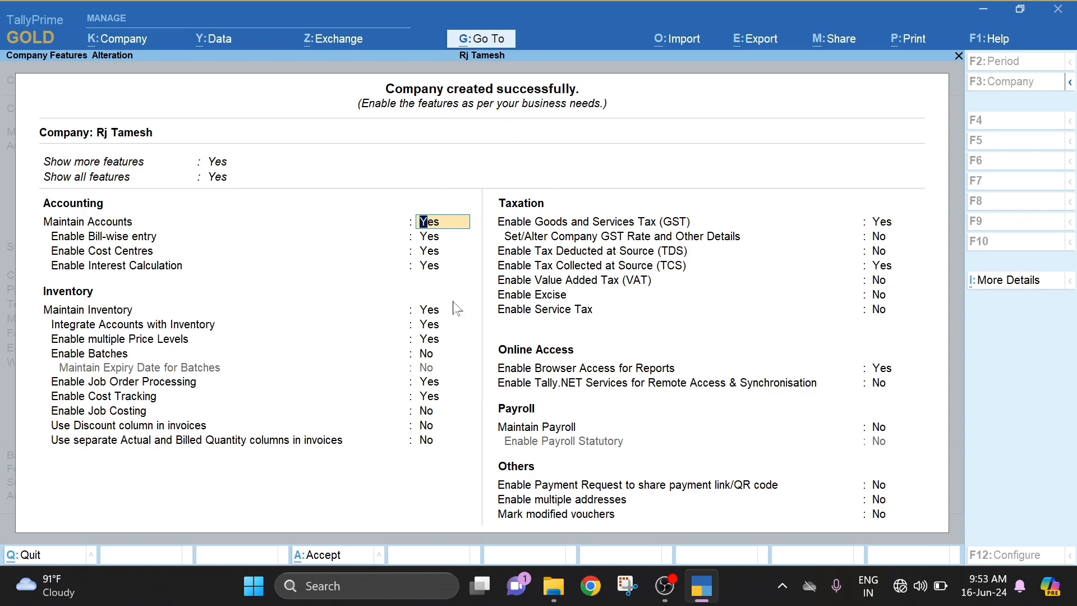
# Set bill-wise entry, cost centres and interest calculation to No in the company's accounting features.
pyautogui.press('Return')
pyautogui.press('n')
pyautogui.press('n')
pyautogui.press('n')
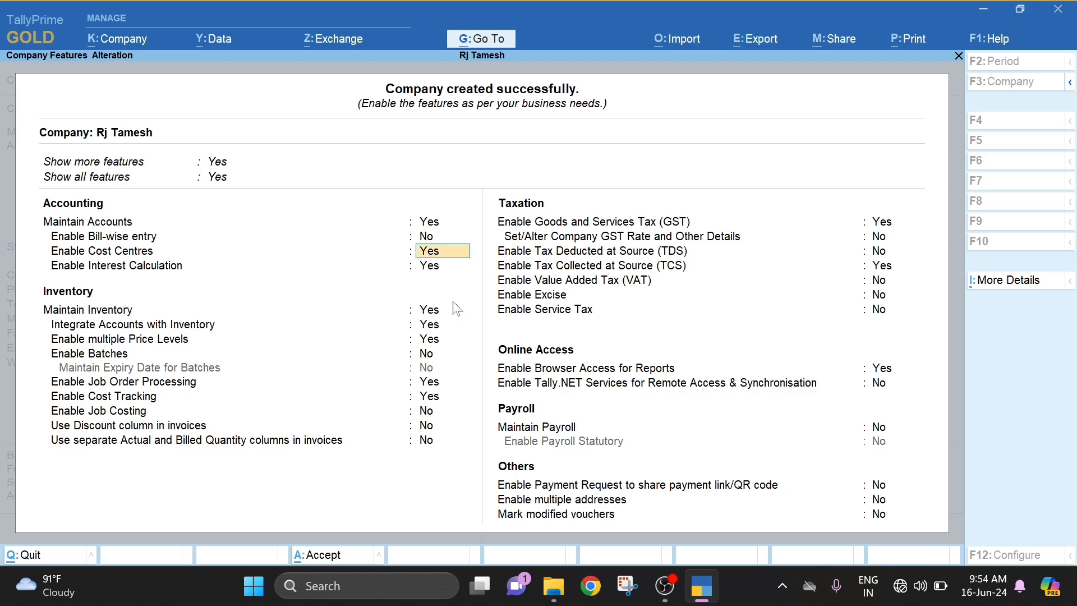
pyautogui.press('Return')
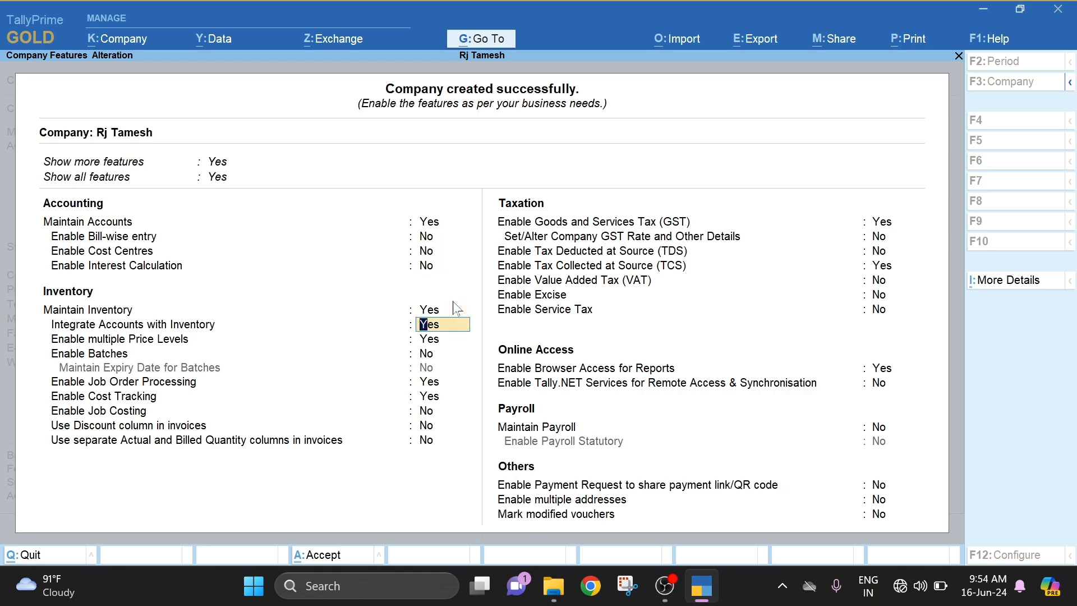
# Set multiple price levels, job order processing and cost tracking to No in the company's inventory features.
pyautogui.press('Return')
pyautogui.press('n')
pyautogui.press('Return')
pyautogui.press('Return')
pyautogui.press('Return')
pyautogui.press('Return')
pyautogui.press('Return')
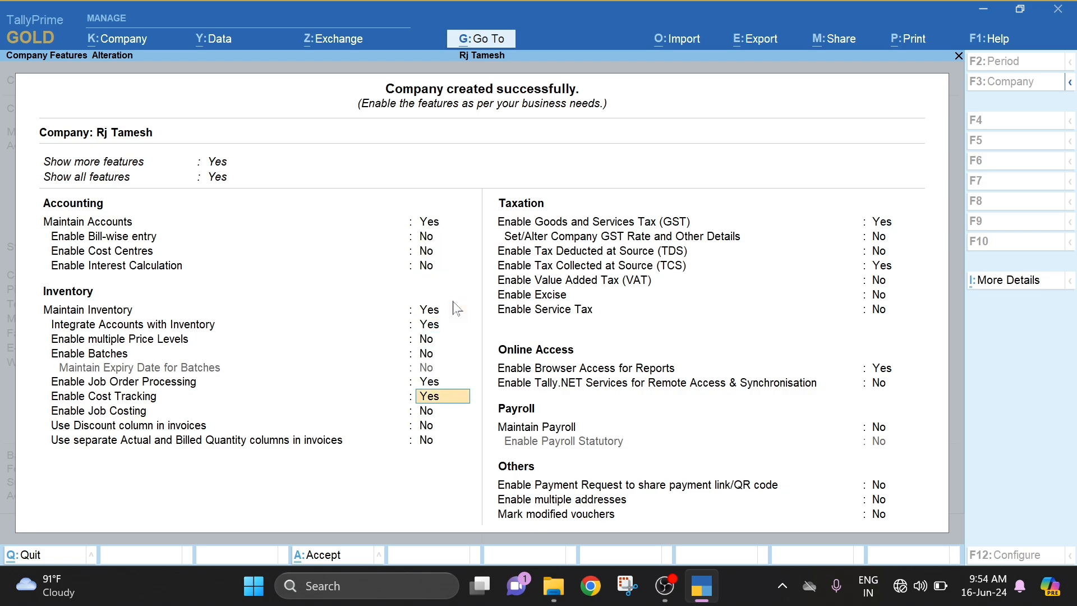
pyautogui.press('Up')
pyautogui.press('Up')
pyautogui.press('Up')
pyautogui.press('n')
pyautogui.press('n')
pyautogui.press('n')
pyautogui.press('Return')
pyautogui.press('Return')
# Set Goods and Services Tax (GST) and Tax Collected at Source (TCS) to No in the taxation features.
pyautogui.press('n')
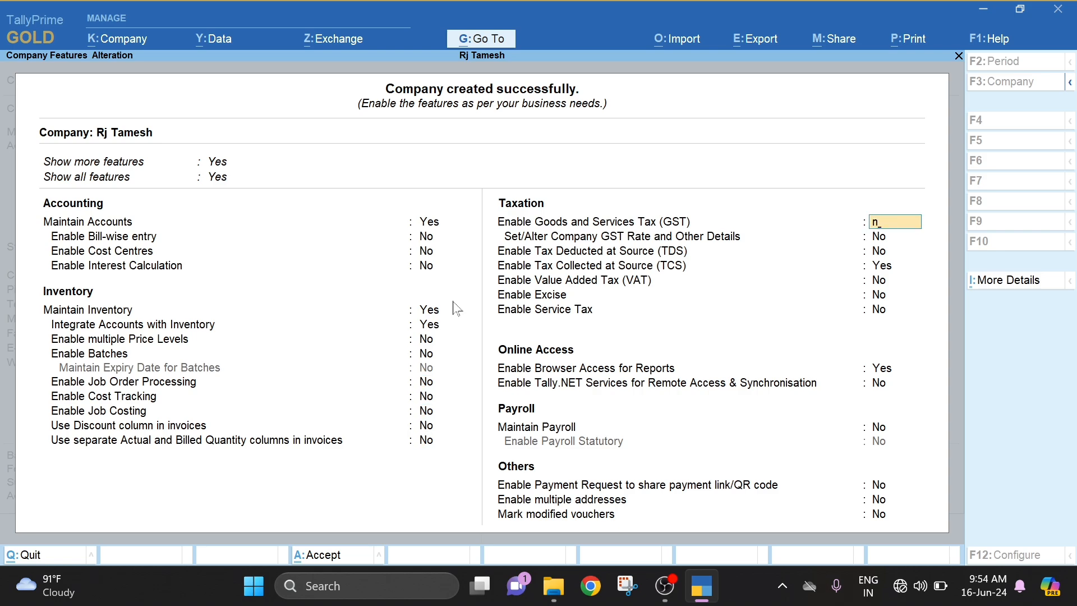
pyautogui.press('Return')
pyautogui.press('n')
pyautogui.press('Return')
pyautogui.press('Return')
pyautogui.press('Return')
pyautogui.press('Return')
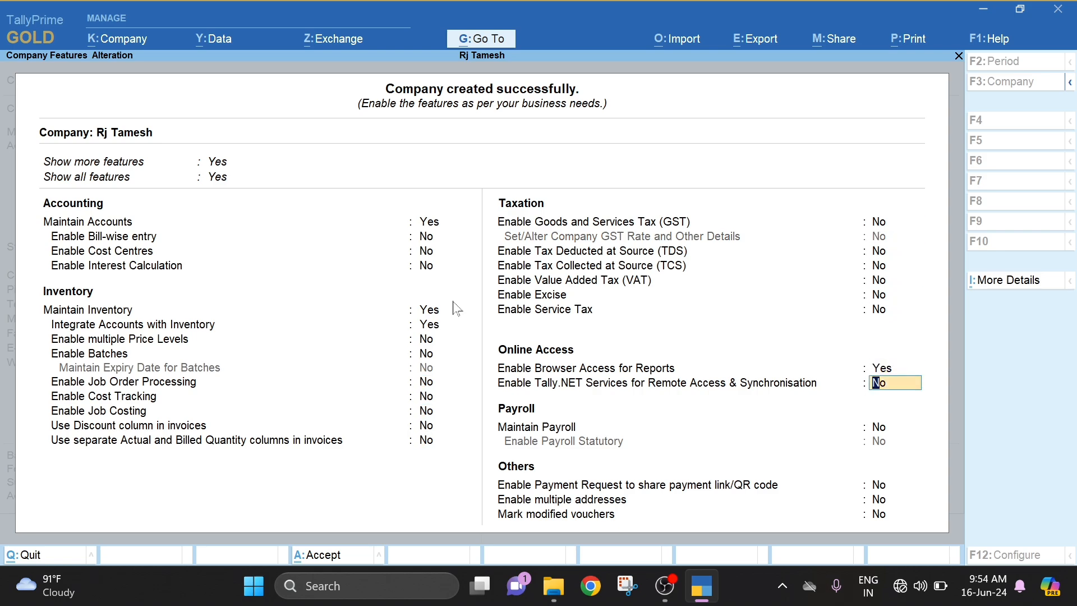
# Set browser access for reports to No, keep the remaining features as they are, and accept the company features.
pyautogui.press('Up')
pyautogui.press('n')
pyautogui.press('Return')
pyautogui.press('Return')
pyautogui.press('Return')
pyautogui.press('Return')
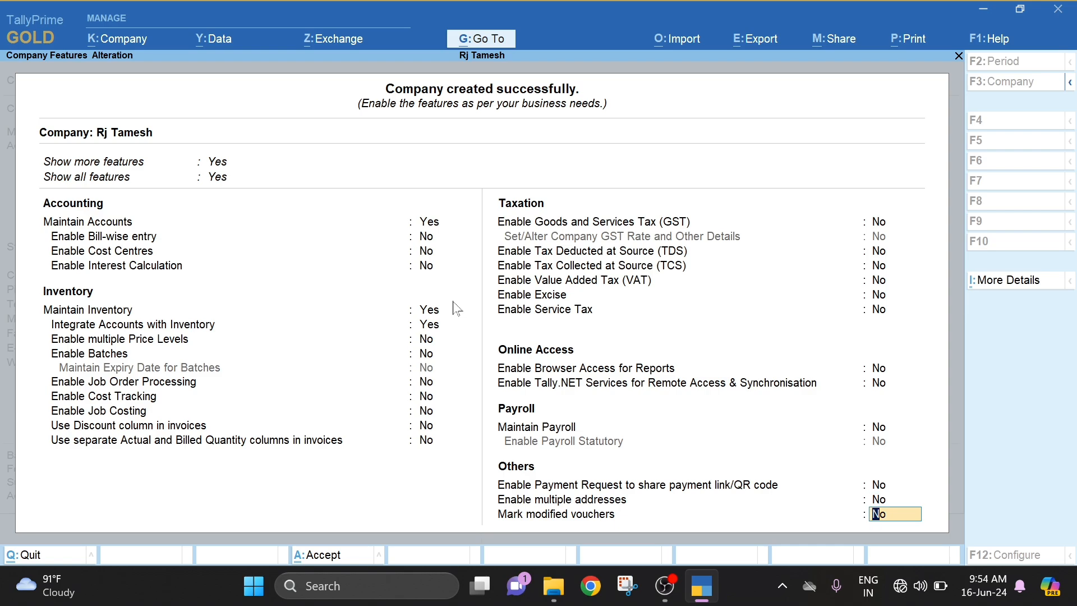
pyautogui.press('Return')
pyautogui.press('y')
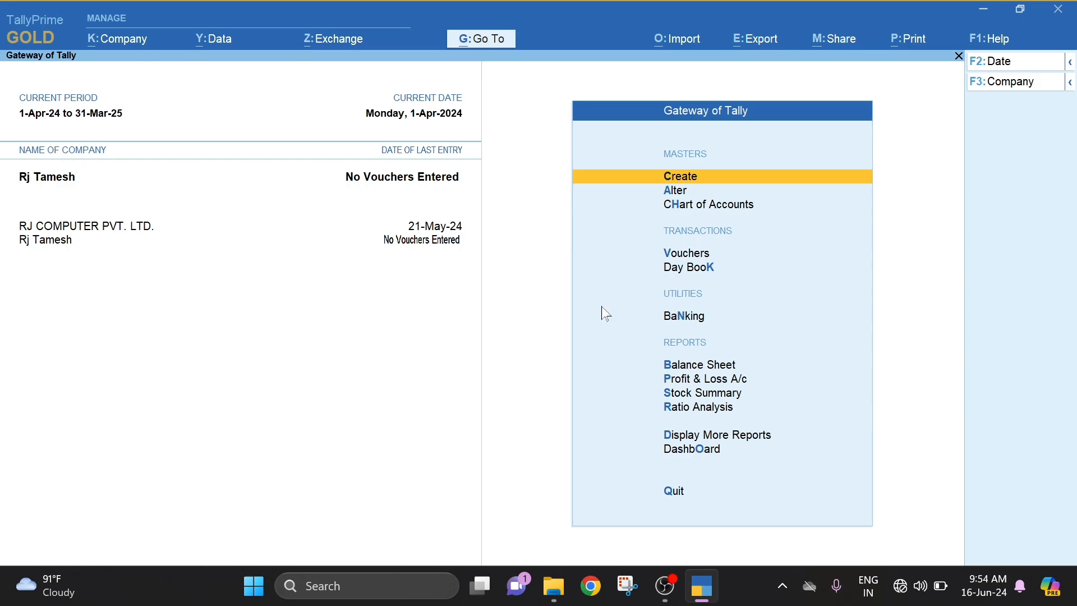
# Switch to File Explorer and examine the company data files inside folder 100000 of the 2024 tally folder.
pyautogui.click(551, 589)
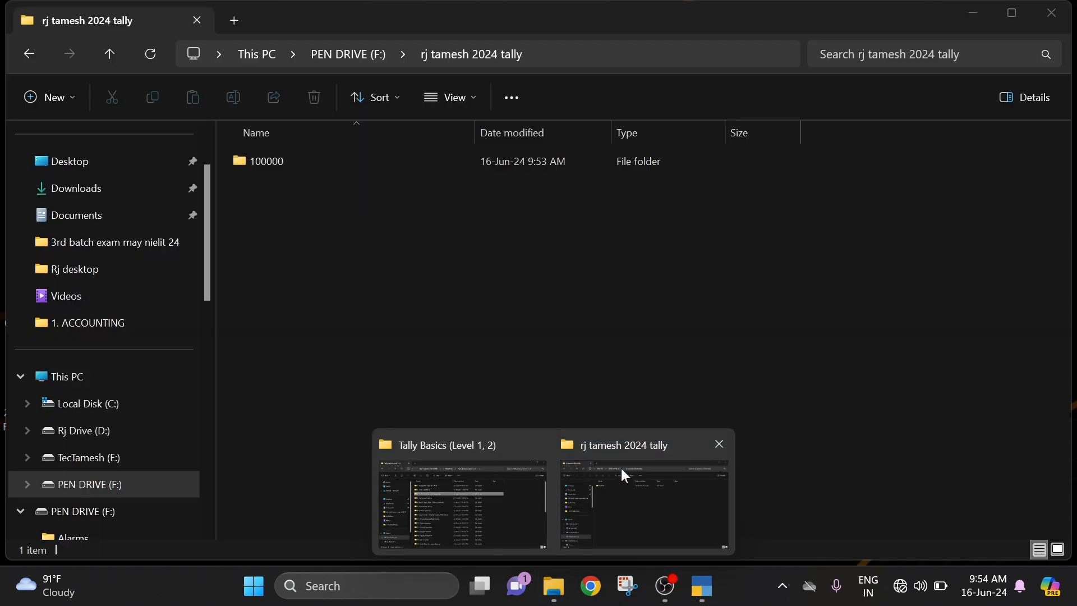
pyautogui.click(621, 468)
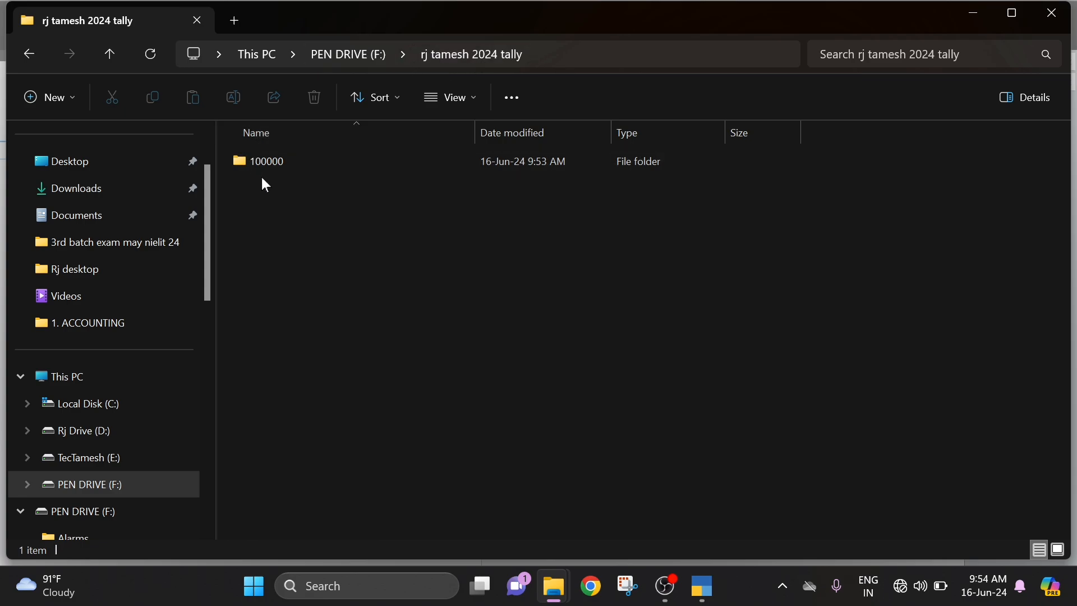
pyautogui.moveTo(270, 168)
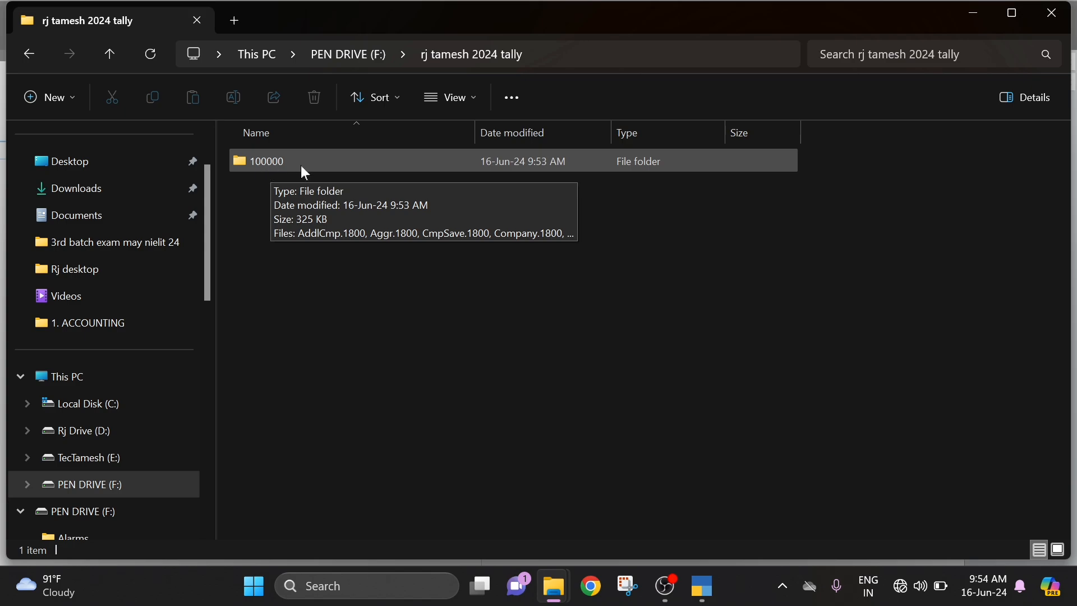
pyautogui.click(332, 168)
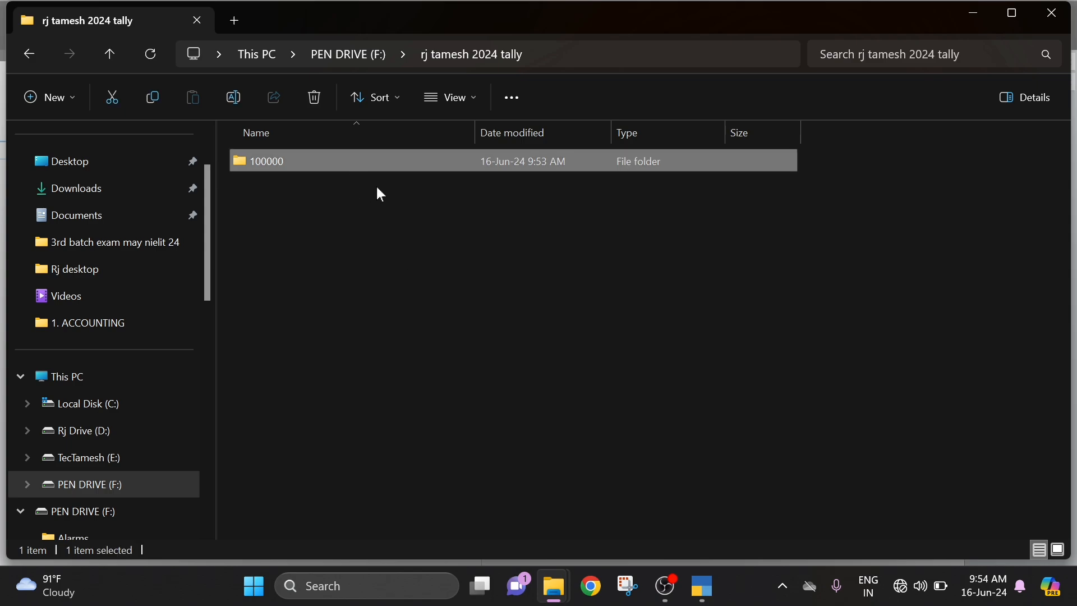
pyautogui.doubleClick(337, 164)
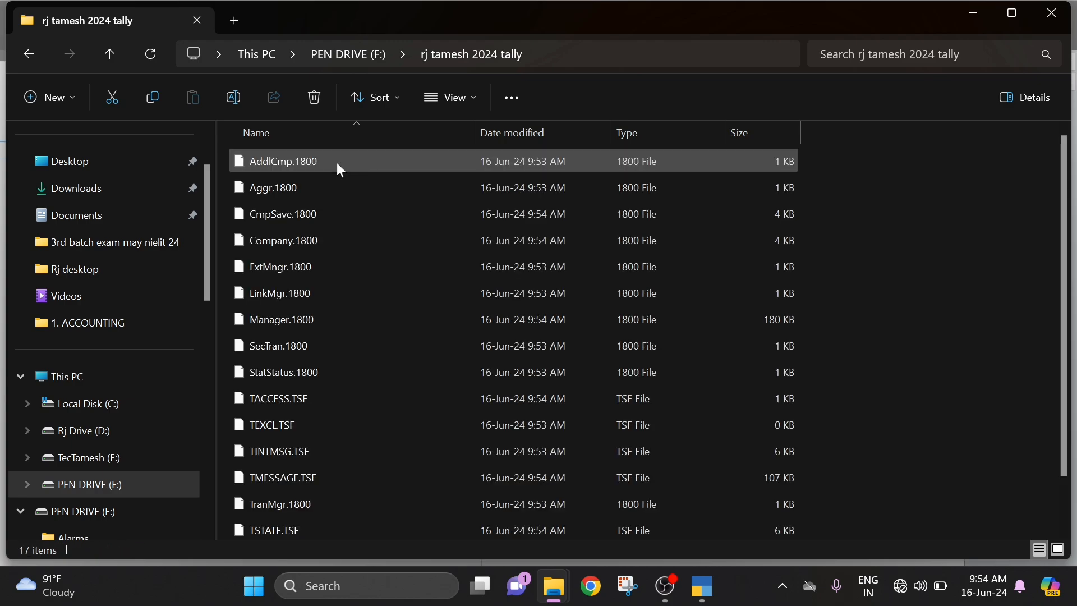
pyautogui.scroll(-1, 295, 415)
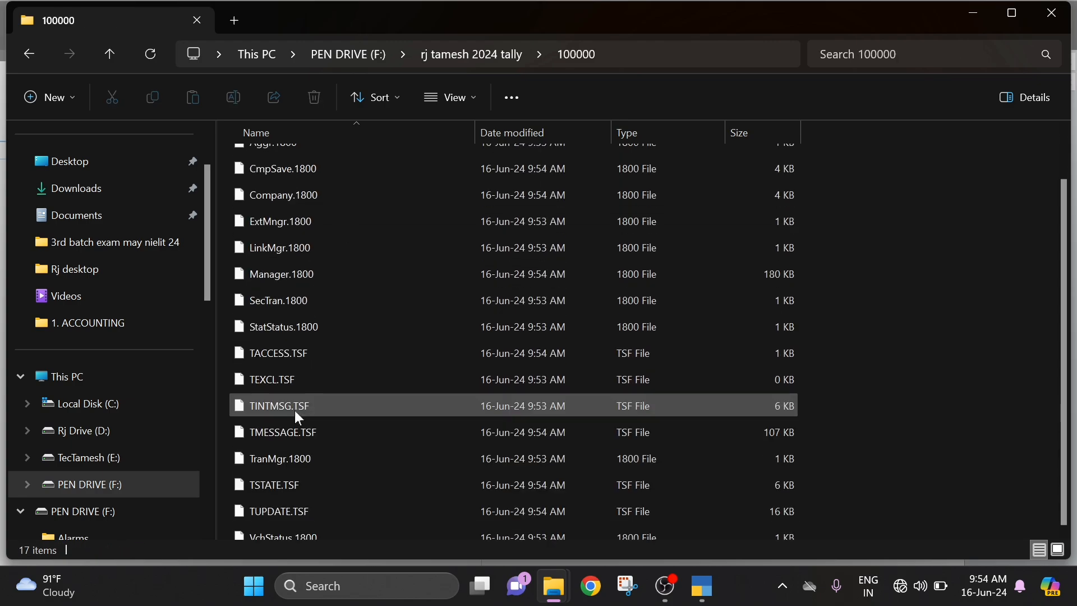
pyautogui.scroll(1, 295, 415)
pyautogui.hotkey('alt', 'Left')
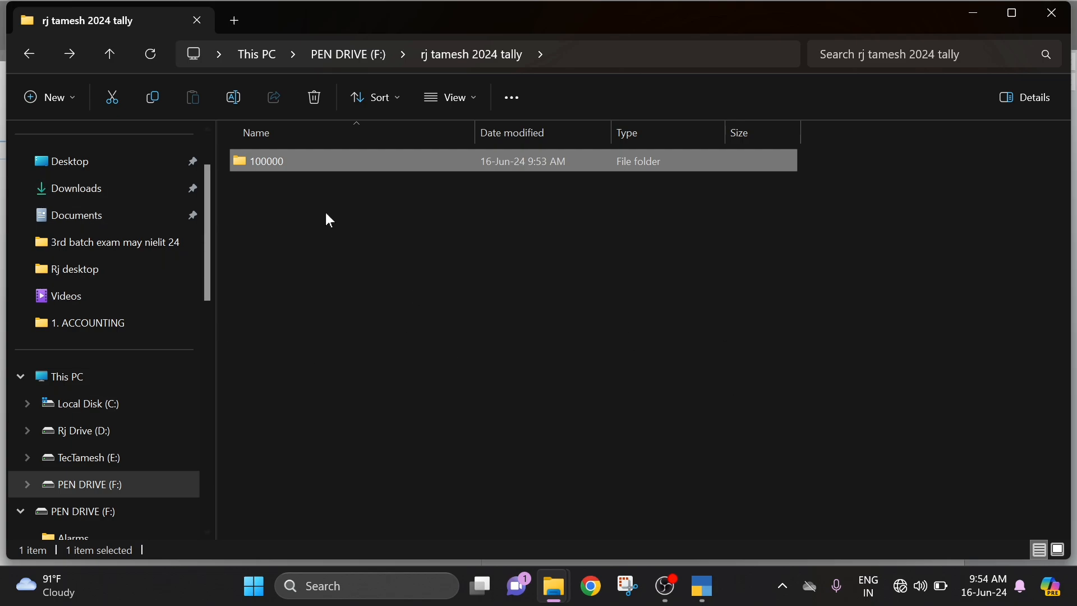
# Go up to the drive overview of This PC to check PEN DRIVE (F:), and switch back to TallyPrime.
pyautogui.moveTo(326, 161)
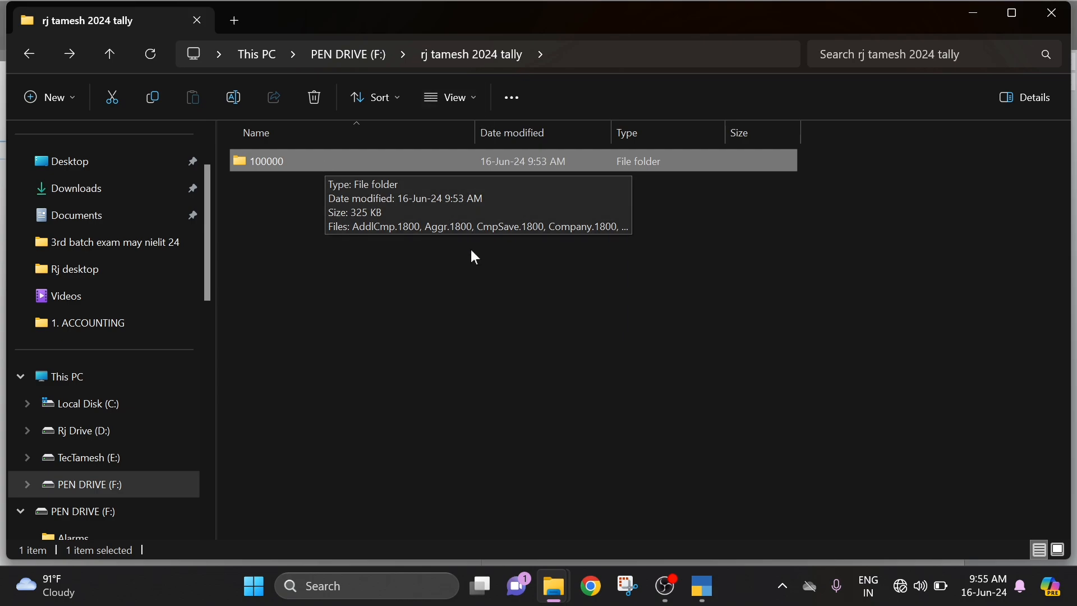
pyautogui.hotkey('alt', 'Up')
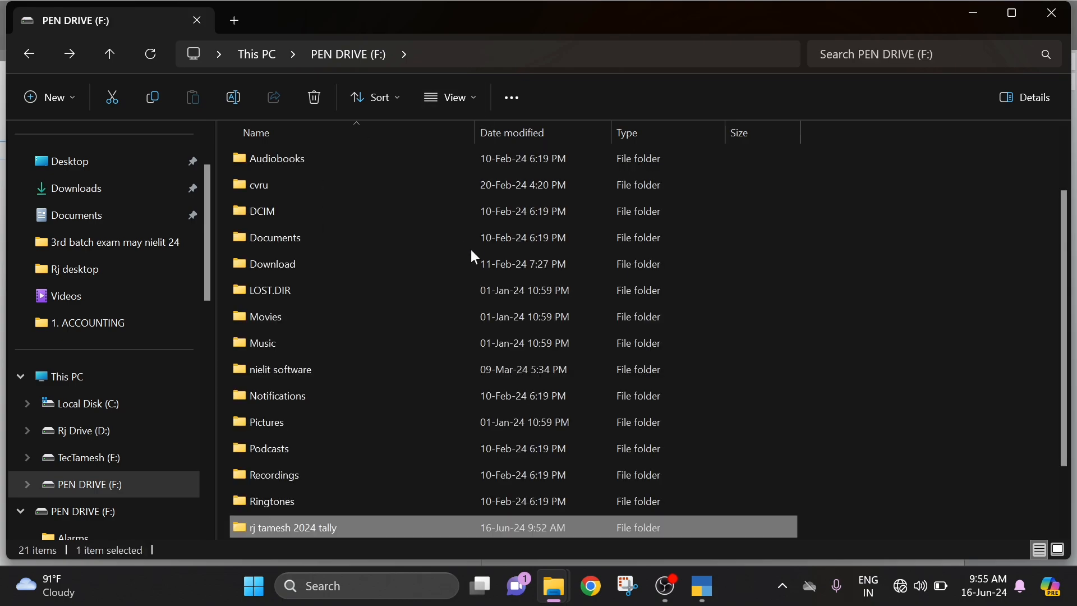
pyautogui.hotkey('alt', 'Up')
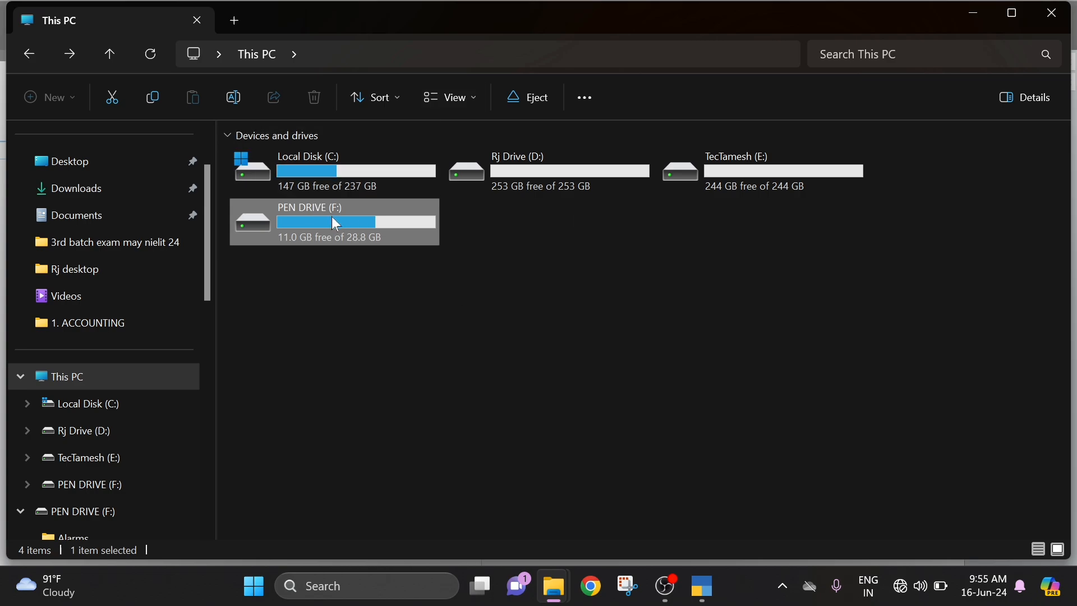
pyautogui.moveTo(332, 217)
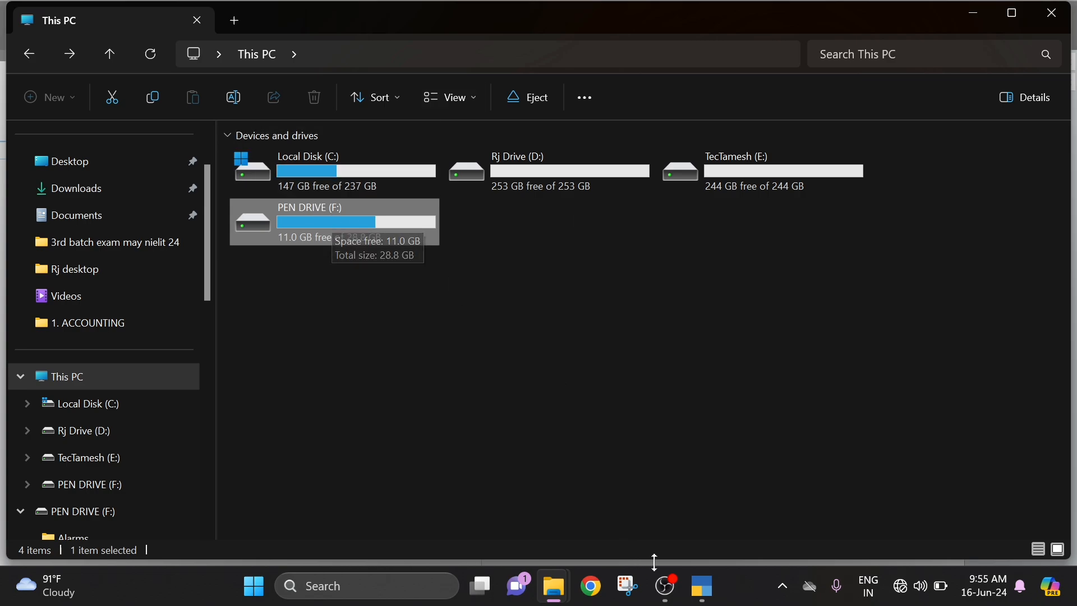
pyautogui.click(699, 588)
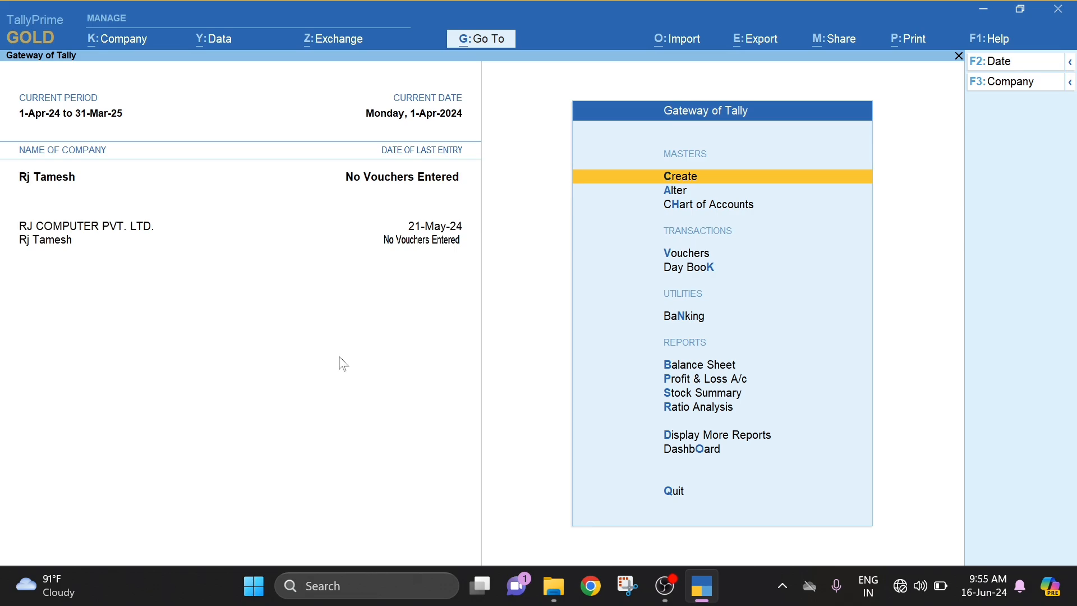
pyautogui.press('F3')
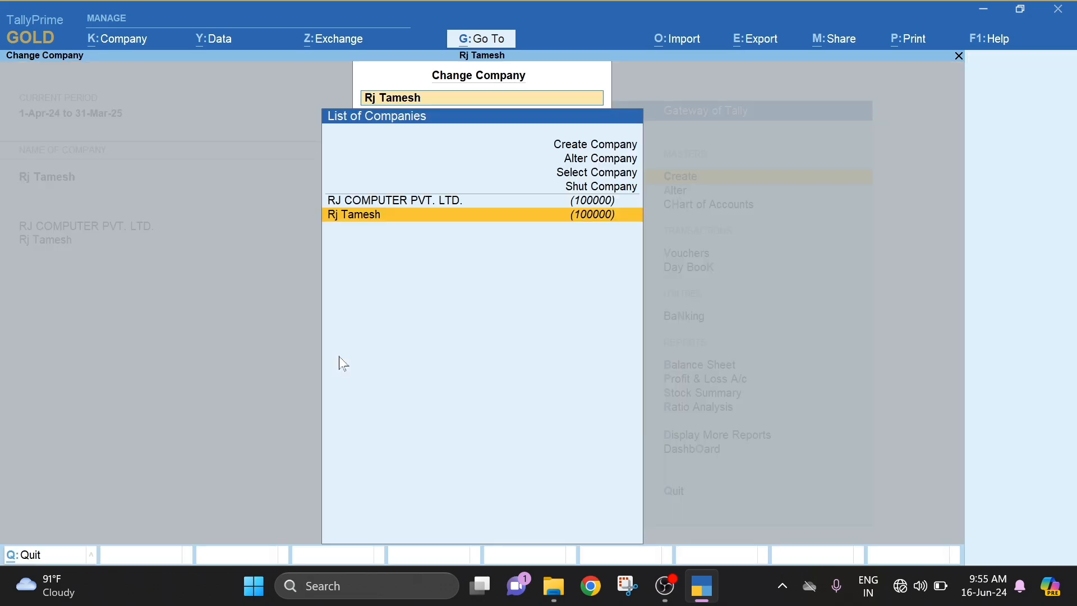
pyautogui.press('Return')
pyautogui.press('Escape')
pyautogui.press('Escape')
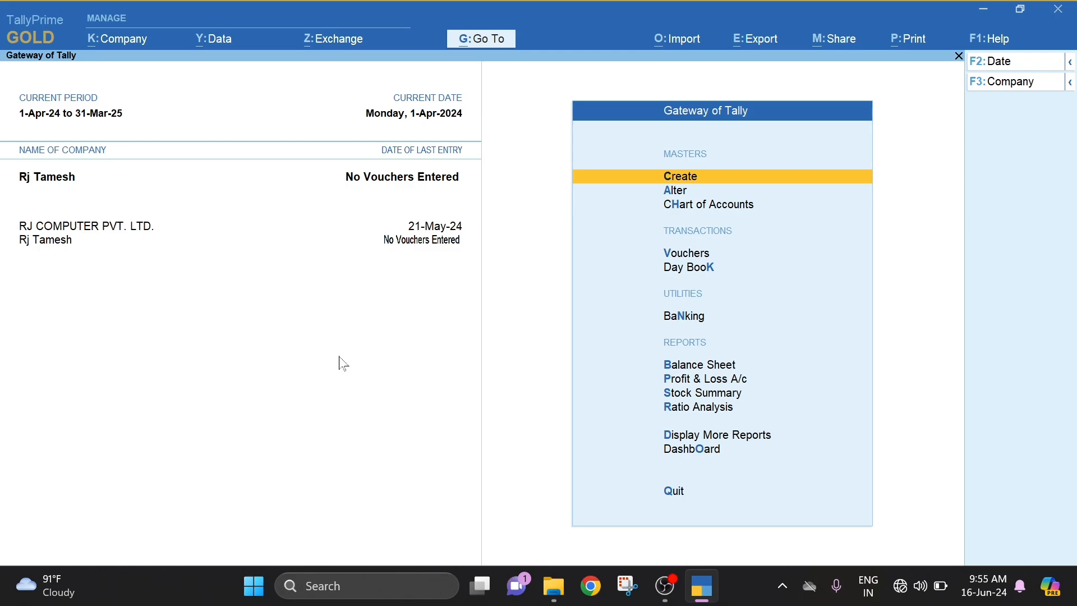
# Shut the newly created company stored on the pen drive, and eject PEN DRIVE (F:) in File Explorer.
pyautogui.hotkey('alt', 'F3')
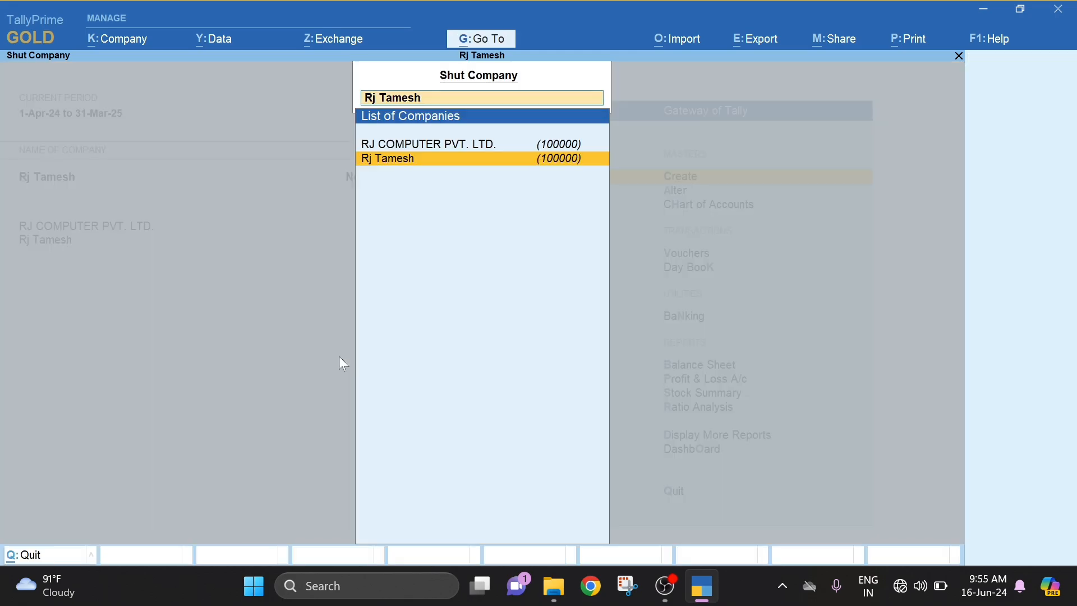
pyautogui.press('Return')
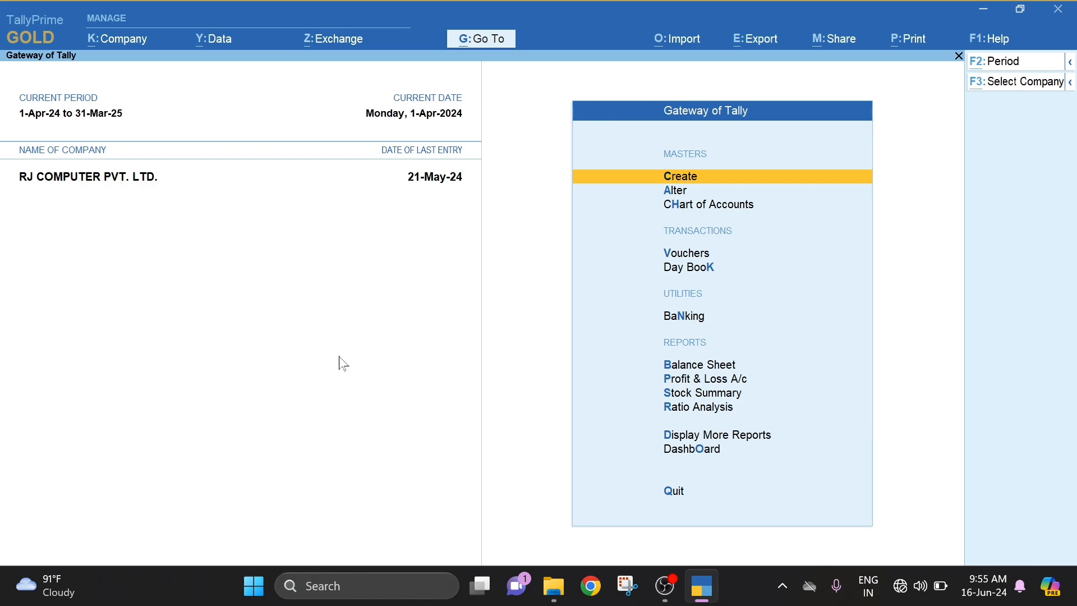
pyautogui.hotkey('alt', 'Tab')
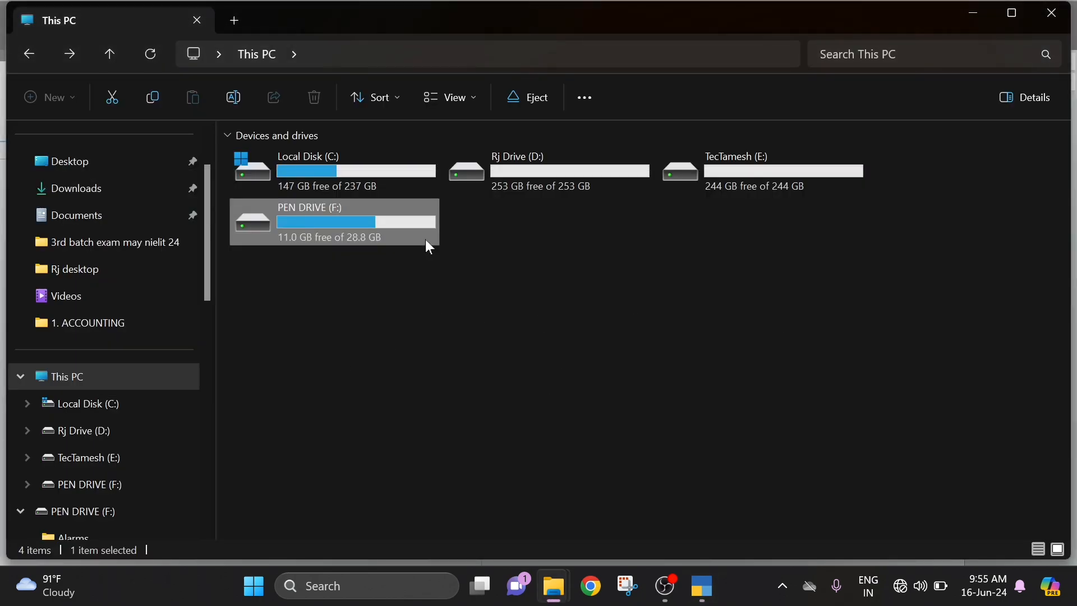
pyautogui.rightClick(361, 221)
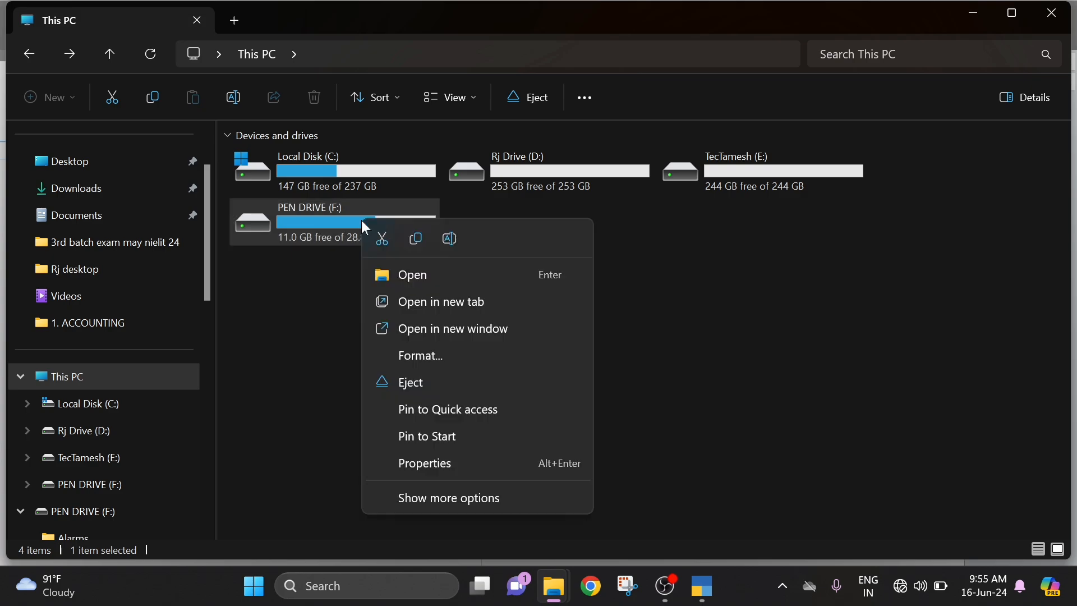
pyautogui.click(428, 379)
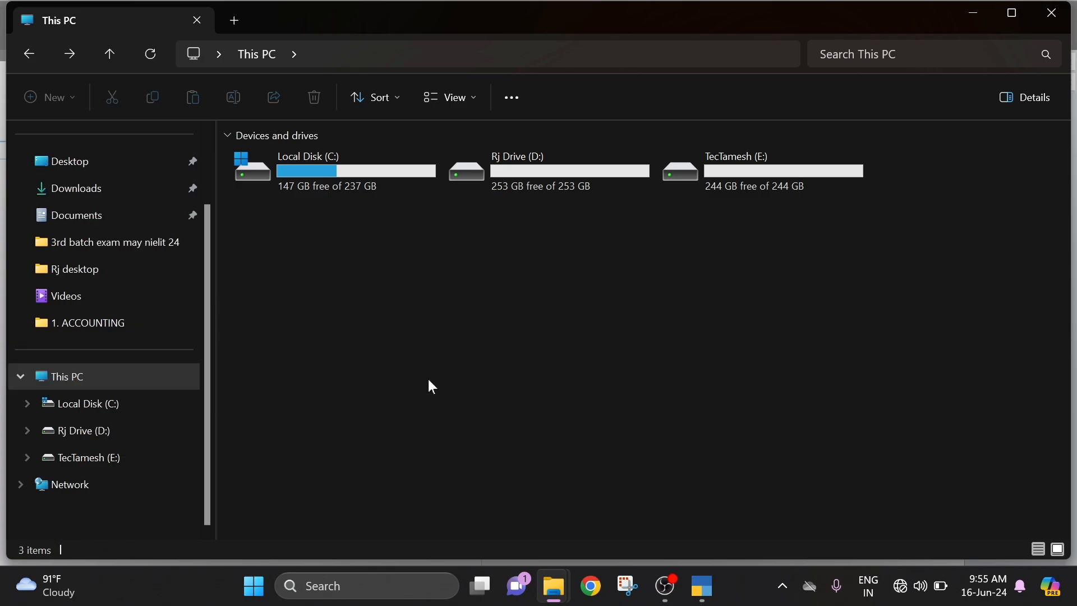
# Switch back to TallyPrime and check the Select Company list for companies under the F: data path.
pyautogui.click(702, 586)
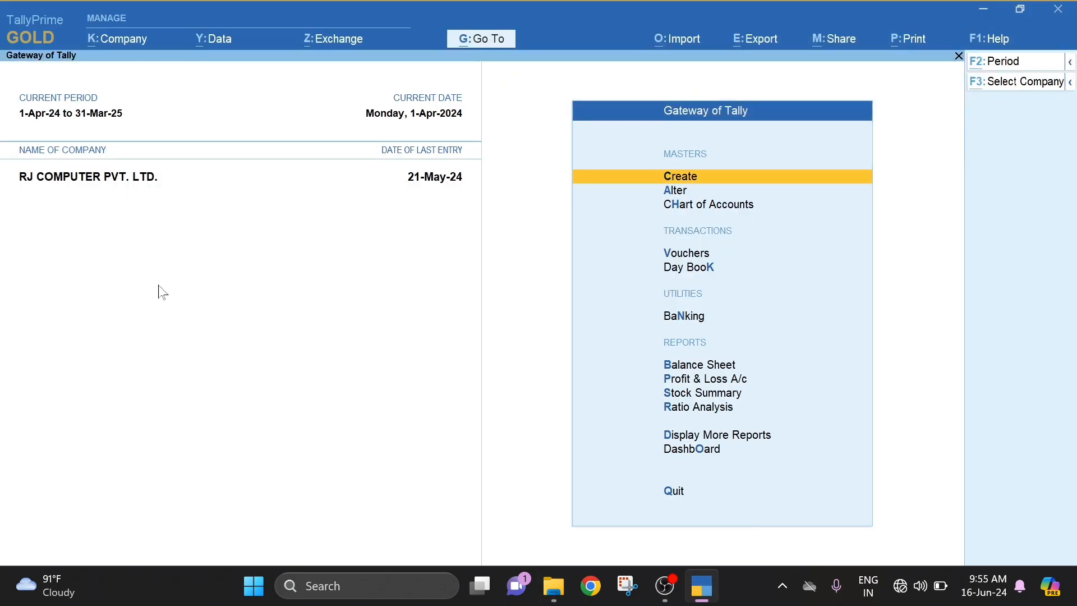
pyautogui.hotkey('alt', 'F3')
pyautogui.press('Down')
pyautogui.press('Down')
pyautogui.press('Down')
pyautogui.press('Down')
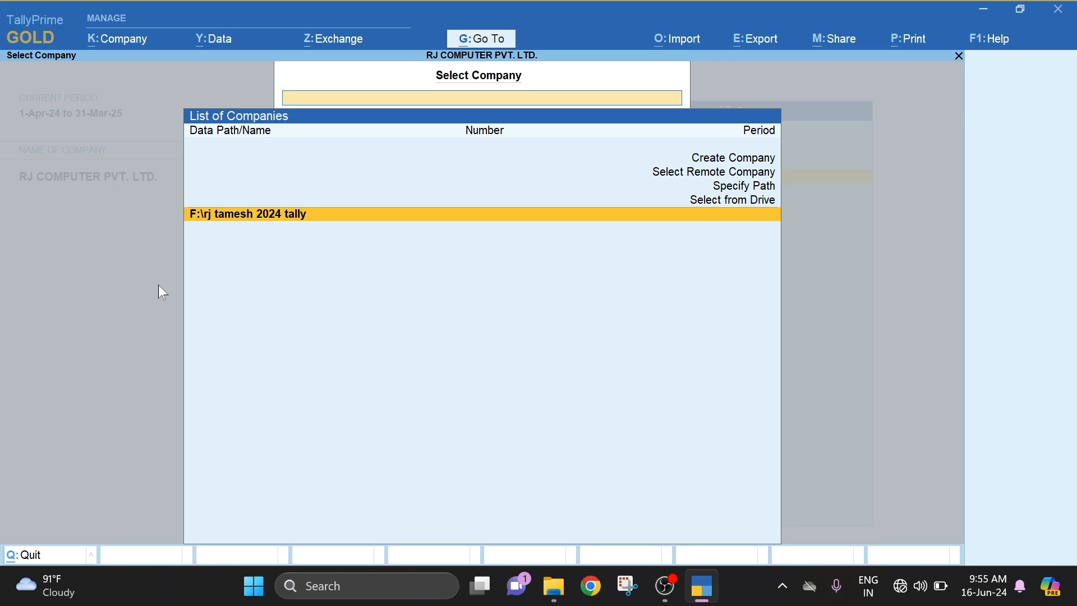
pyautogui.press('Up')
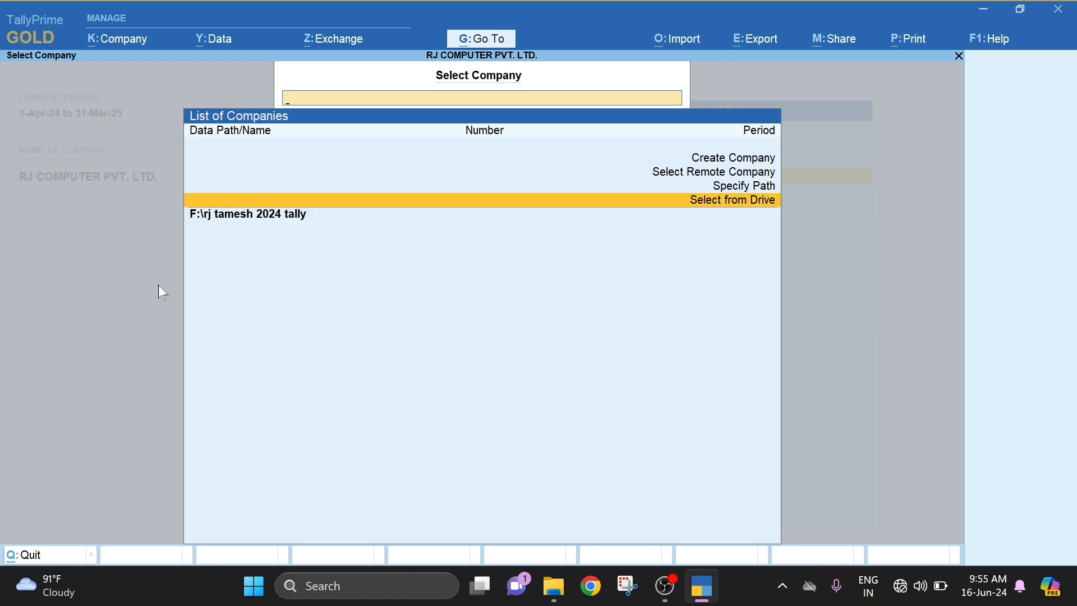
pyautogui.press('Escape')
pyautogui.press('Escape')
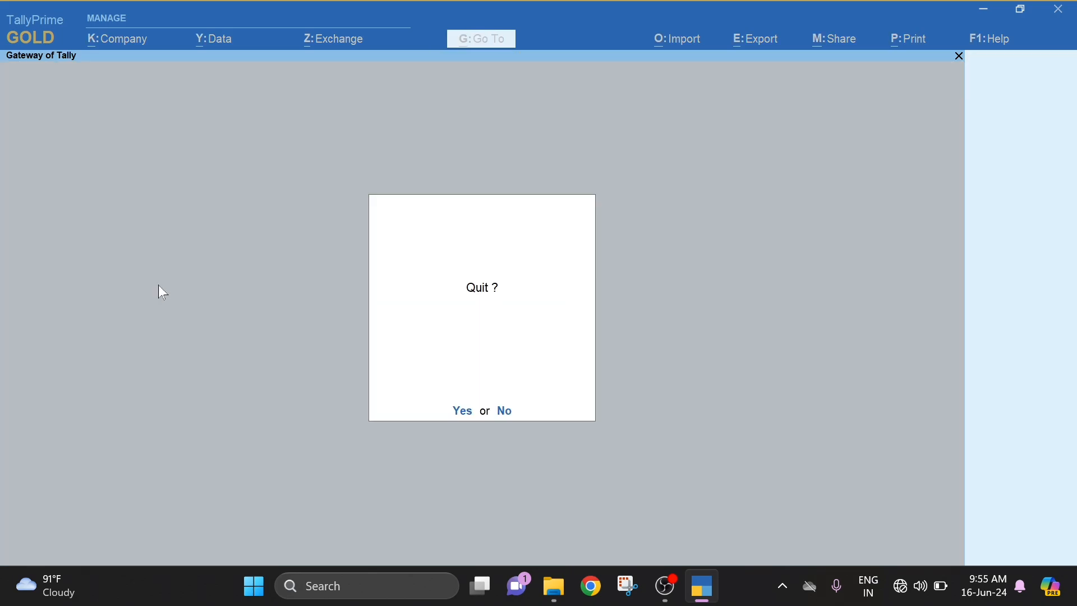
pyautogui.press('Escape')
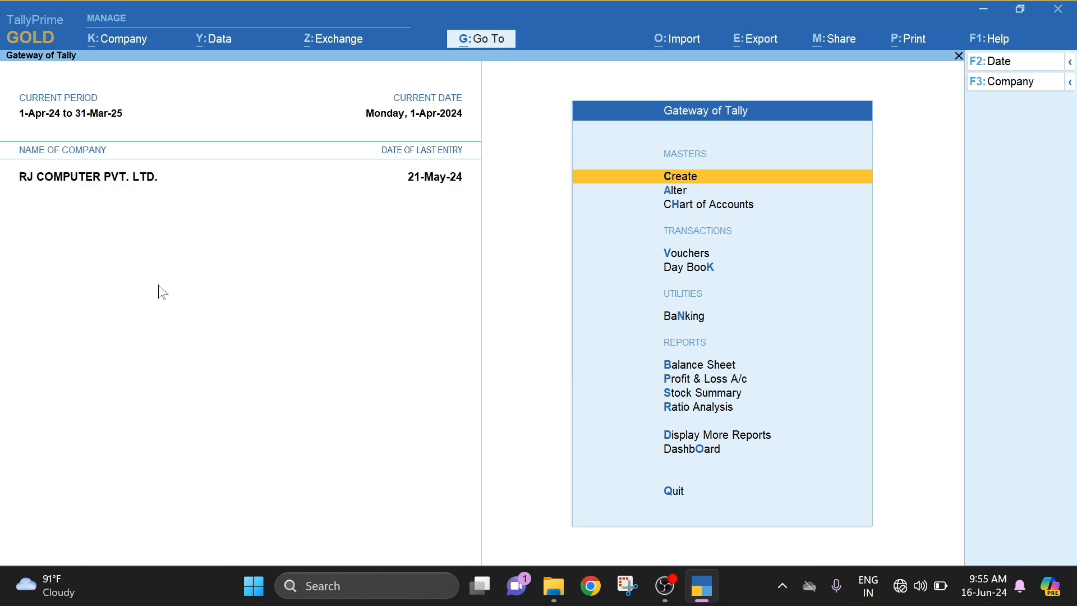
# Reopen the Select Company list and use Select from Drive to check which drives are available.
pyautogui.press('F3')
pyautogui.press('Escape')
pyautogui.hotkey('alt', 'F3')
pyautogui.press('Down')
pyautogui.press('Down')
pyautogui.press('Down')
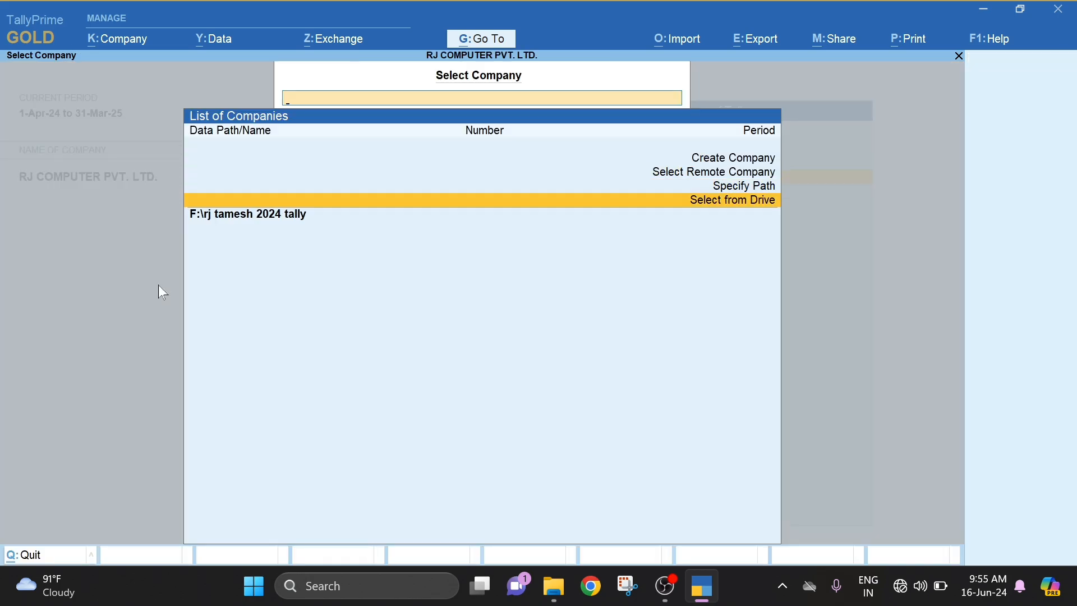
pyautogui.press('Return')
pyautogui.press('Down')
pyautogui.press('Up')
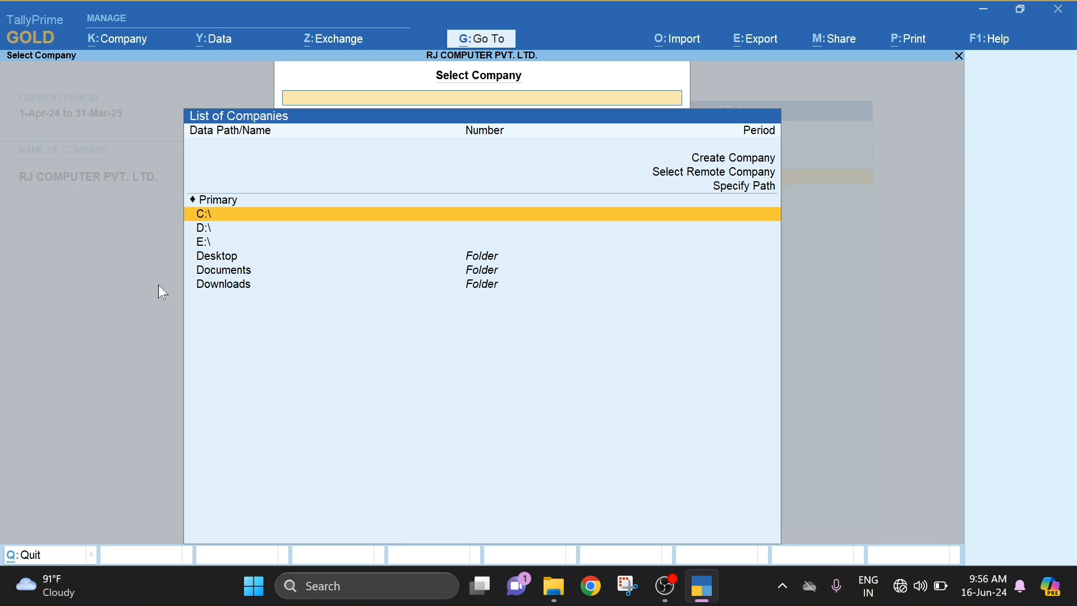
# Browse drive C:\ through Users, Public and TallyPrime to the companies in the data folder.
pyautogui.press('Return')
pyautogui.press('Down')
pyautogui.press('Down')
pyautogui.press('Down')
pyautogui.press('Down')
pyautogui.press('Down')
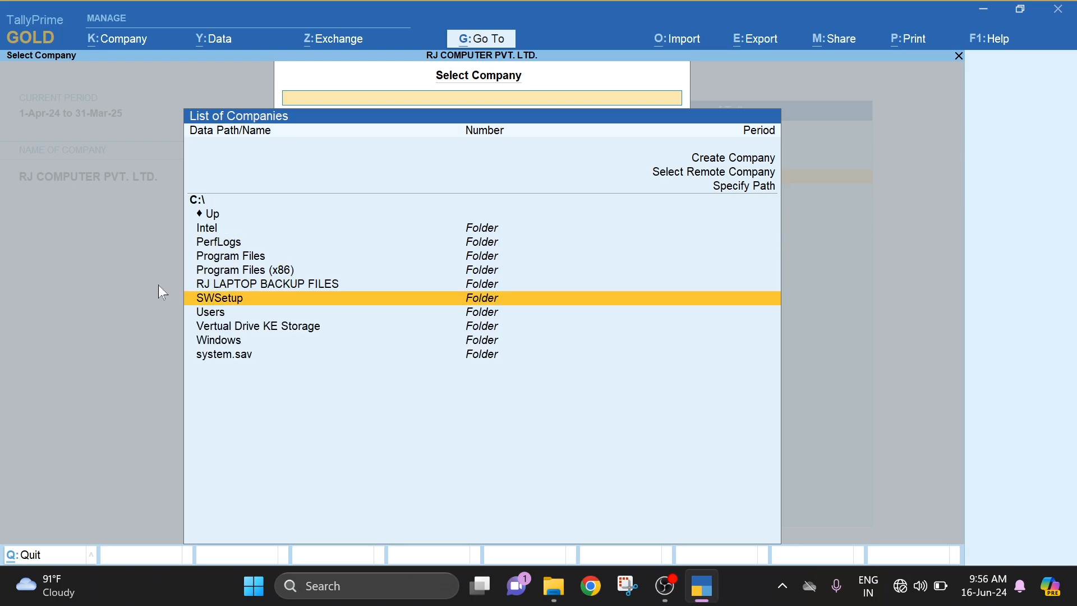
pyautogui.press('Down')
pyautogui.press('Return')
pyautogui.press('Return')
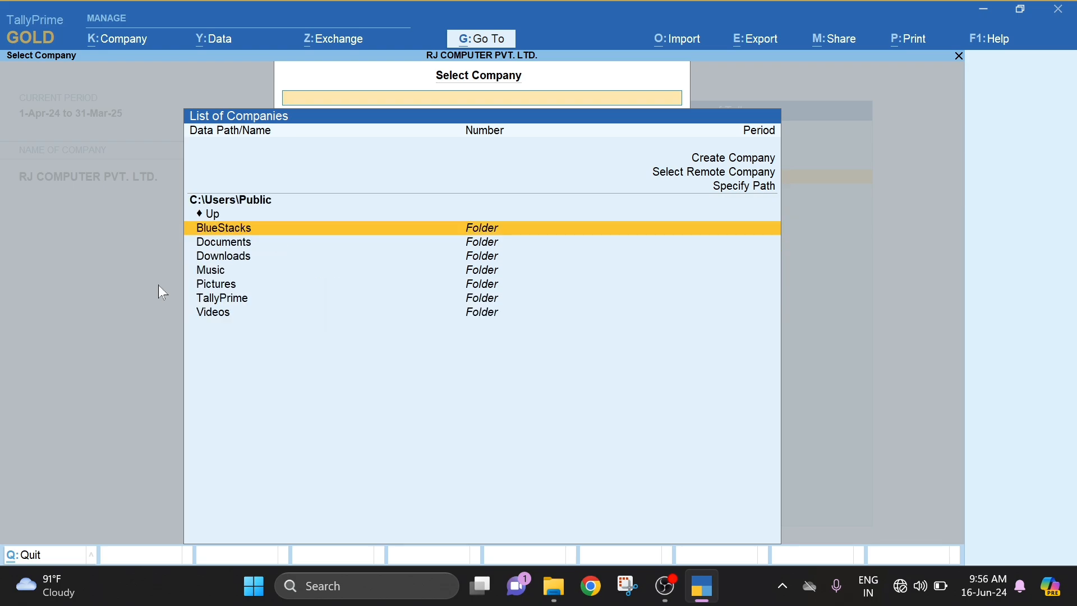
pyautogui.press('Down')
pyautogui.press('Down')
pyautogui.press('Down')
pyautogui.press('Down')
pyautogui.press('Down')
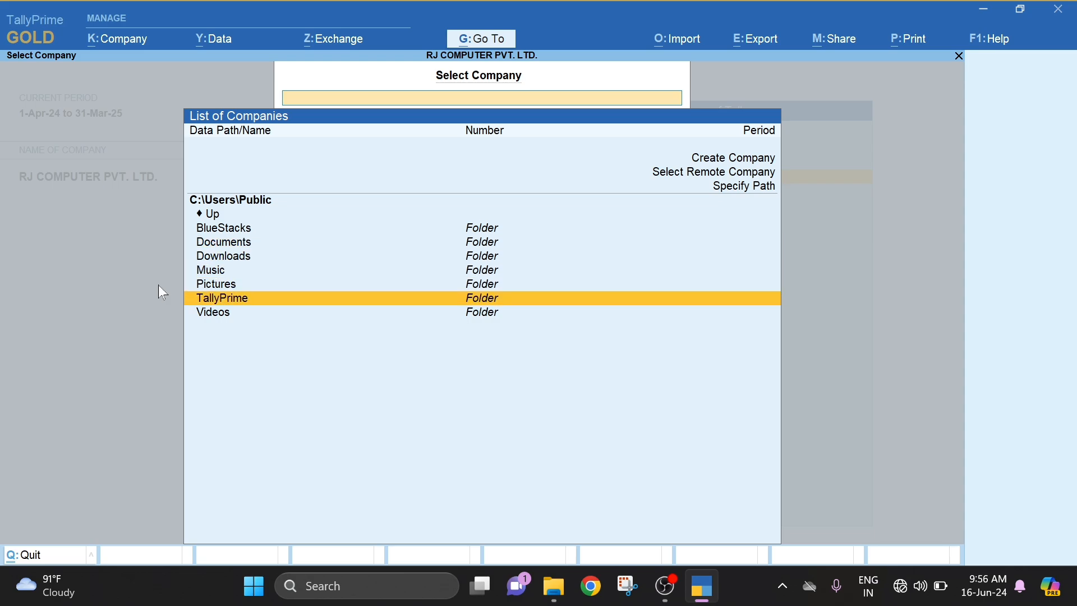
pyautogui.press('Return')
pyautogui.press('Return')
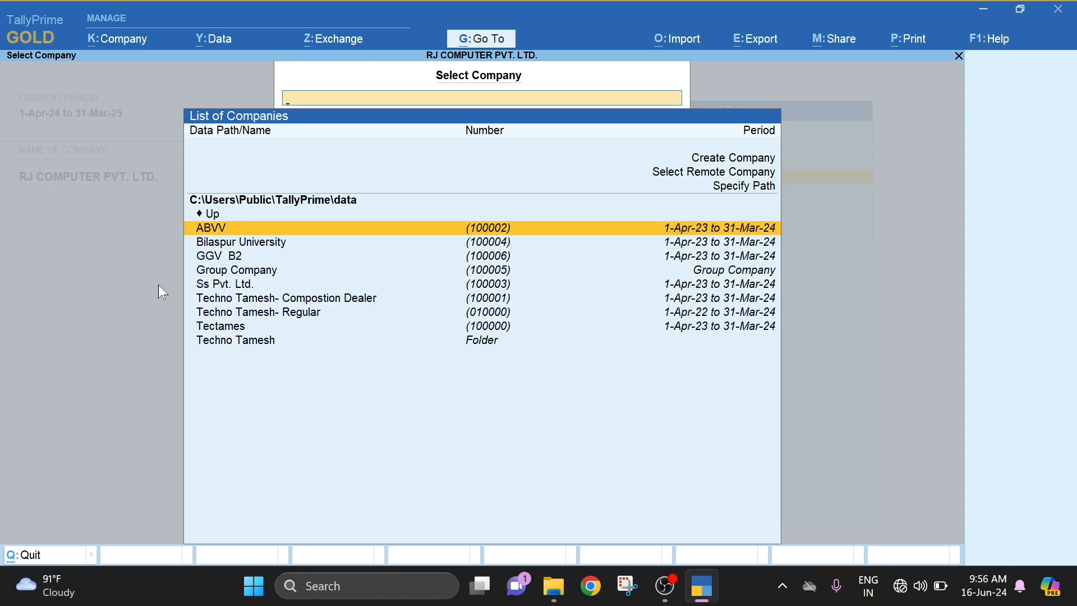
# Look through the companies and subfolder listed in C:\Users\Public\TallyPrime\data.
pyautogui.press('Down')
pyautogui.press('Down')
pyautogui.press('Down')
pyautogui.press('Down')
pyautogui.press('Down')
pyautogui.press('Down')
pyautogui.press('Down')
pyautogui.press('Down')
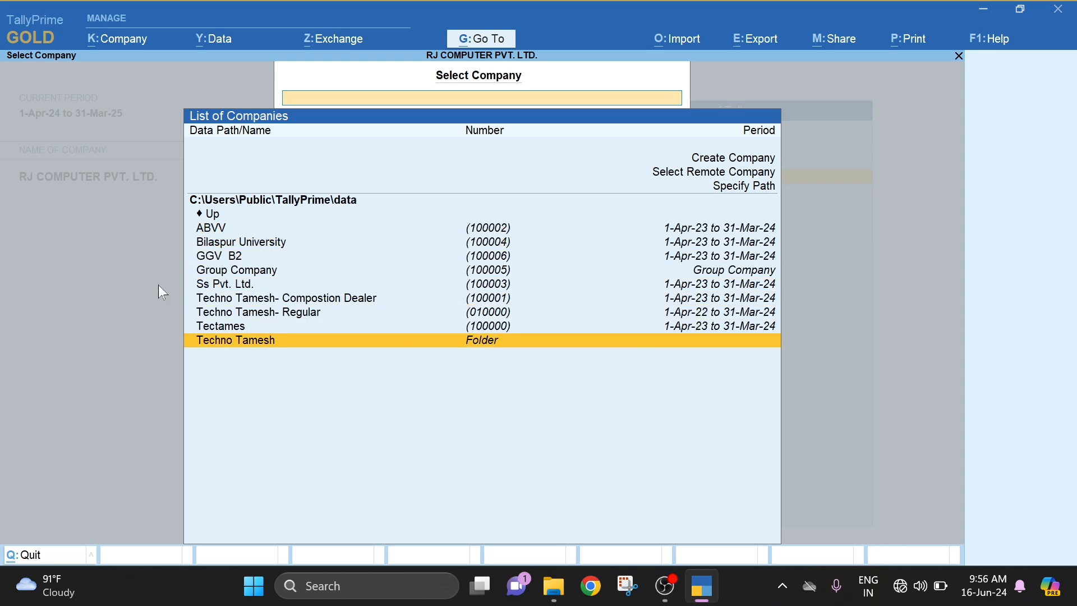
pyautogui.press('Up')
pyautogui.press('Up')
pyautogui.press('Up')
pyautogui.press('Up')
pyautogui.press('Up')
pyautogui.press('Up')
pyautogui.press('Up')
pyautogui.press('Up')
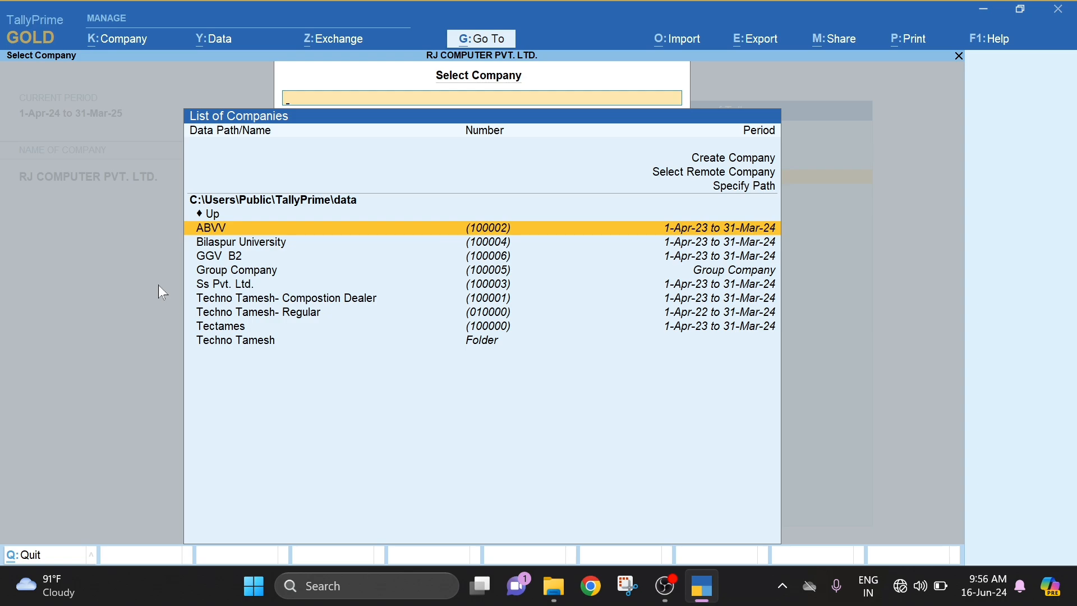
pyautogui.press('Down')
pyautogui.press('Down')
pyautogui.press('Down')
pyautogui.press('Down')
pyautogui.press('Down')
pyautogui.press('Down')
pyautogui.press('Down')
pyautogui.press('Down')
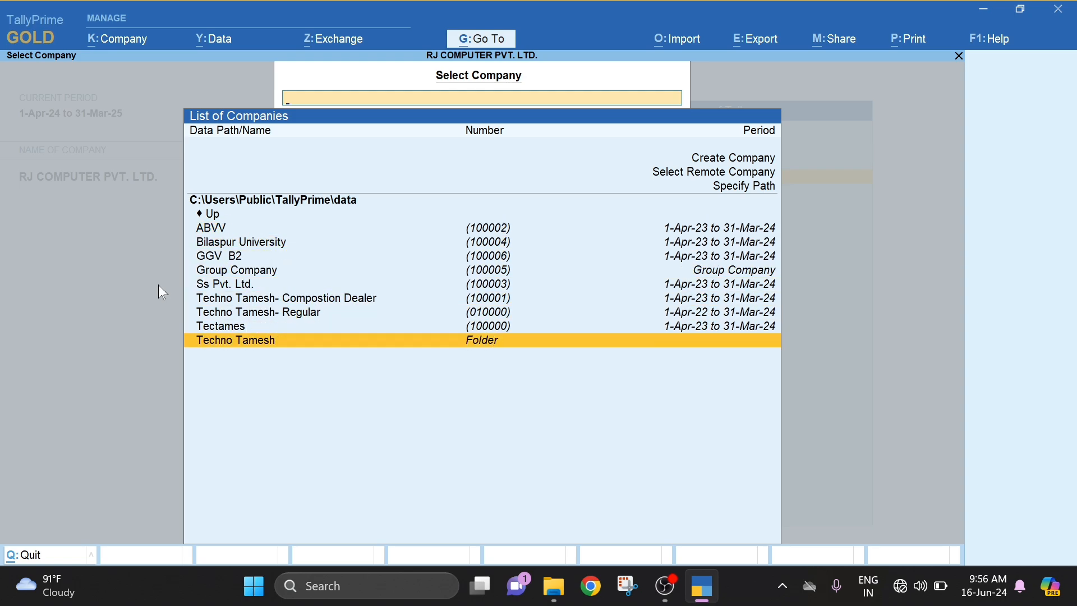
# Open the Techno Tamesh data subfolder and look through the companies stored in it.
pyautogui.press('Return')
pyautogui.press('Down')
pyautogui.press('Down')
pyautogui.press('Down')
pyautogui.press('Down')
pyautogui.press('Down')
pyautogui.press('Down')
pyautogui.press('Down')
pyautogui.press('Down')
pyautogui.press('Down')
pyautogui.press('Down')
pyautogui.press('Down')
pyautogui.press('Down')
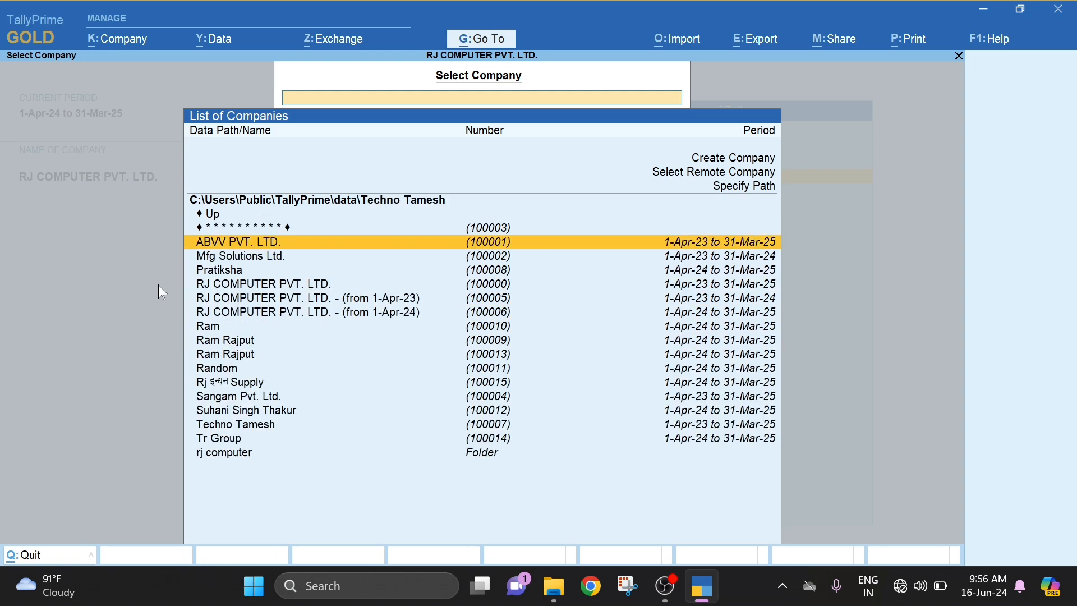
pyautogui.press('Down')
pyautogui.press('Down')
pyautogui.press('Down')
pyautogui.press('Down')
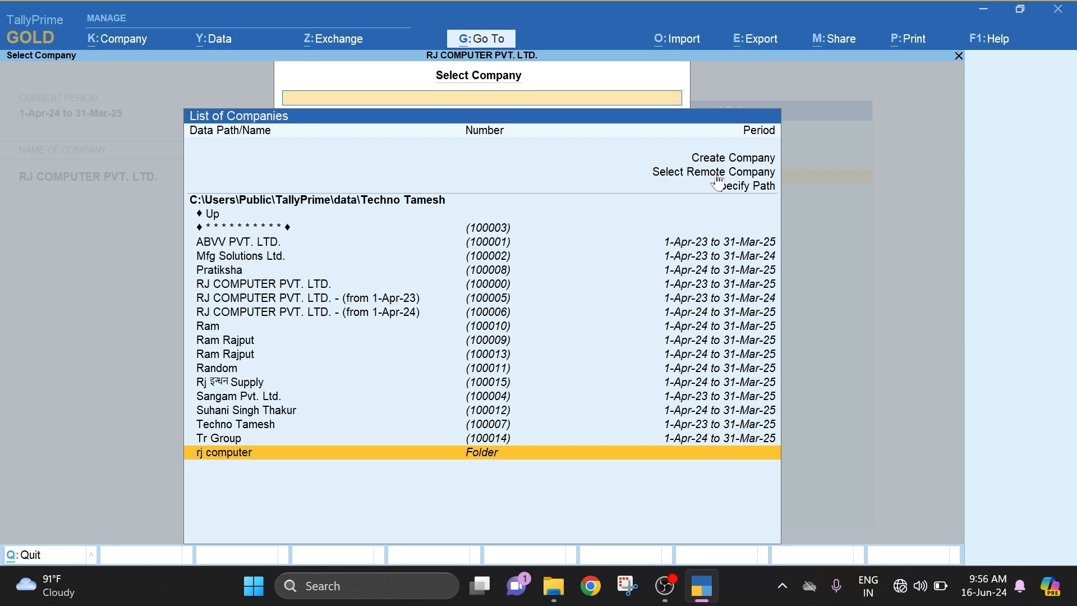
# Leave the company selection without loading a company and quit TallyPrime.
pyautogui.click(762, 192)
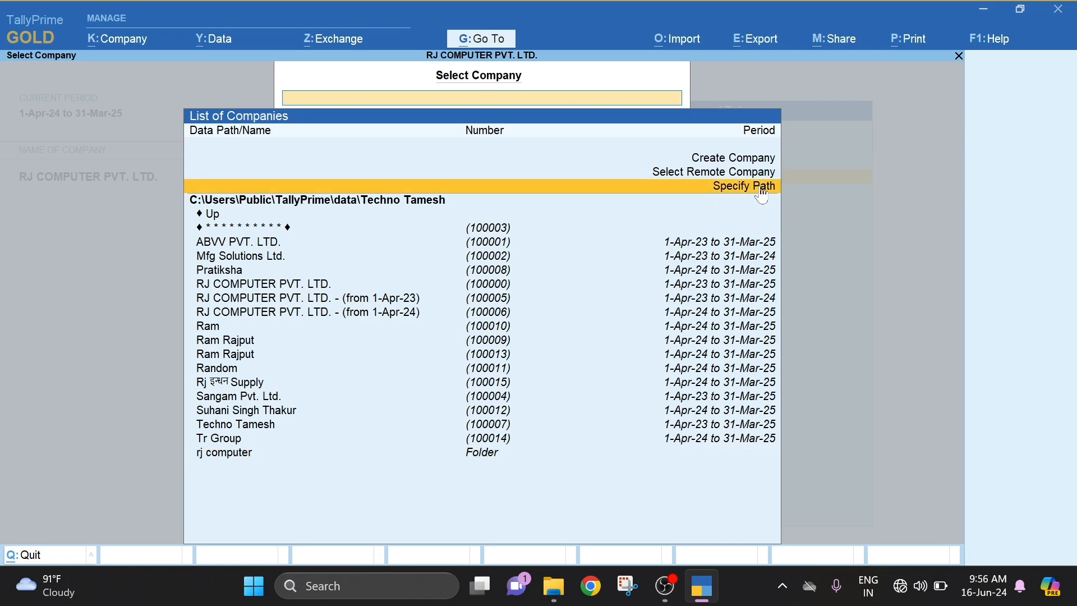
pyautogui.press('Escape')
pyautogui.press('Escape')
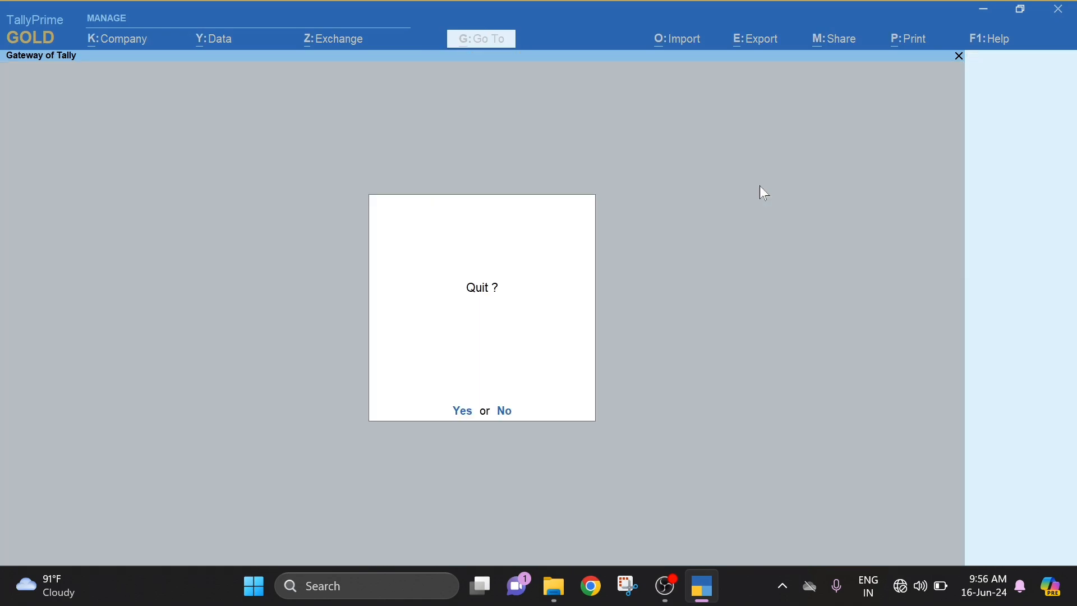
pyautogui.press('Return')
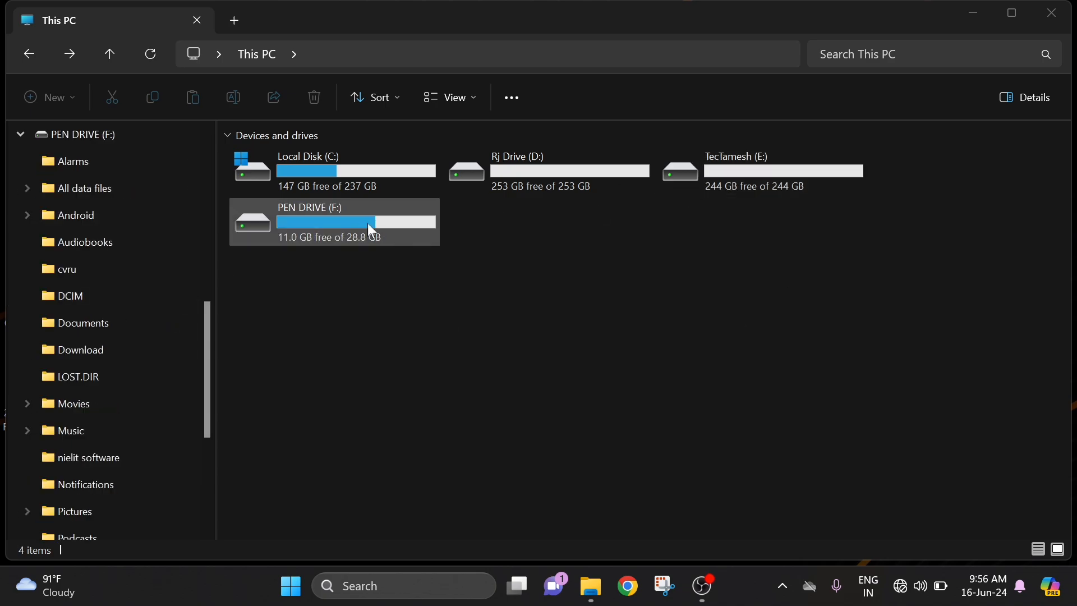
# Open the 2024 tally folder on PEN DRIVE (F:) in File Explorer, copy its path, and minimize the window.
pyautogui.doubleClick(367, 230)
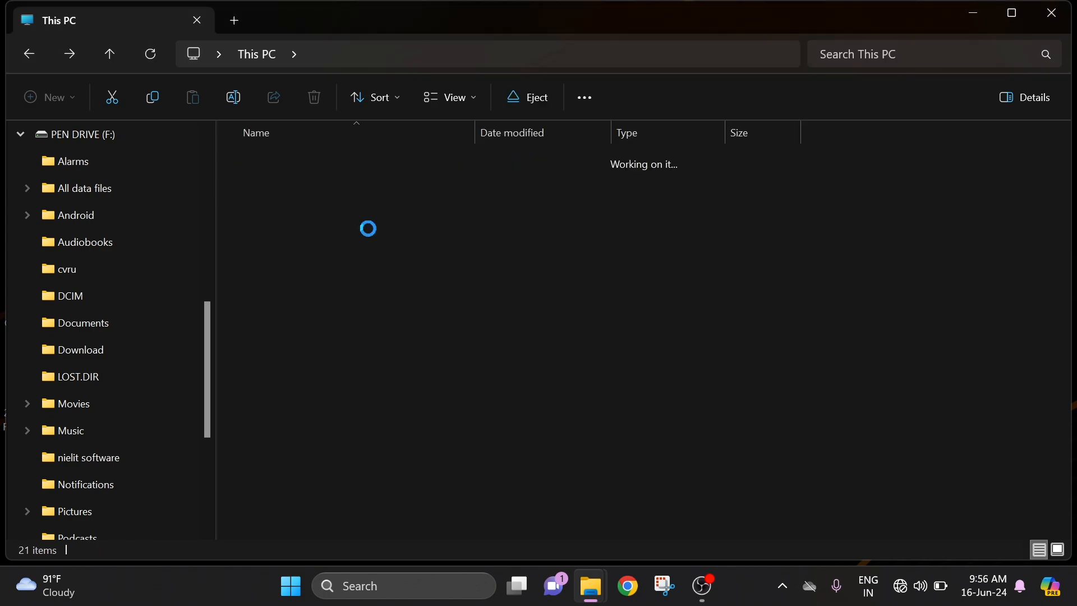
pyautogui.scroll(-2, 324, 318)
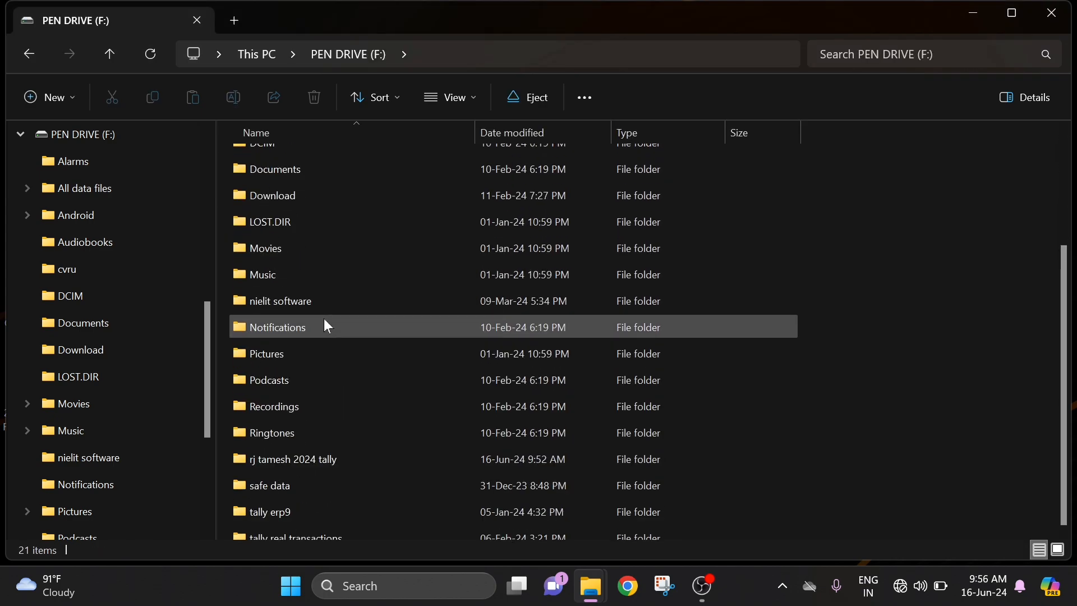
pyautogui.doubleClick(315, 449)
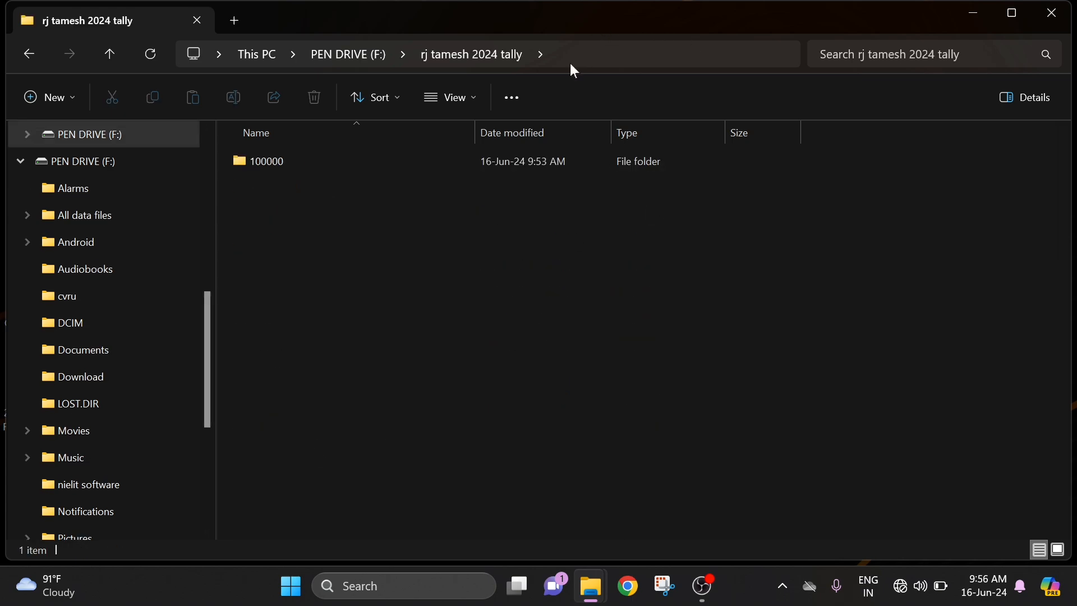
pyautogui.click(572, 59)
pyautogui.hotkey('ctrl', 'c')
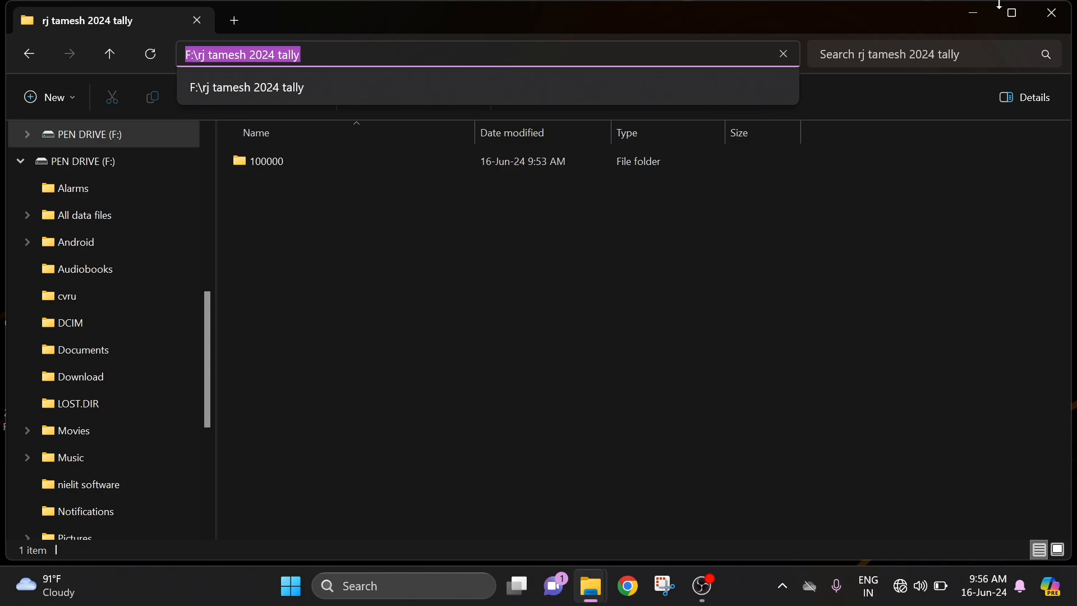
pyautogui.click(973, 12)
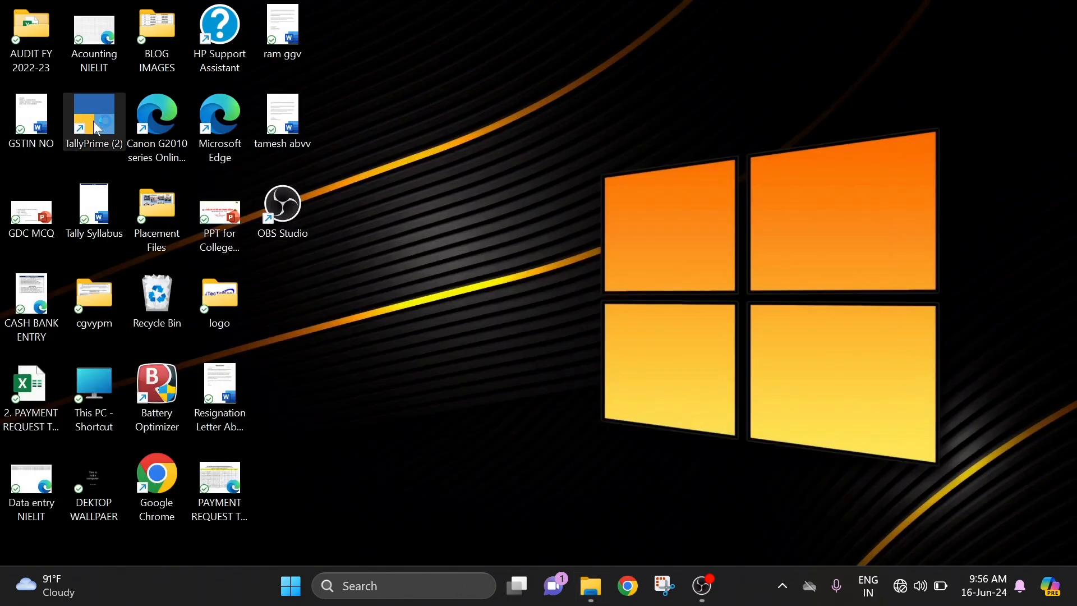
# Launch TallyPrime and load company 100000 by specifying the copied path of the 2024 tally folder on F:.
pyautogui.doubleClick(96, 128)
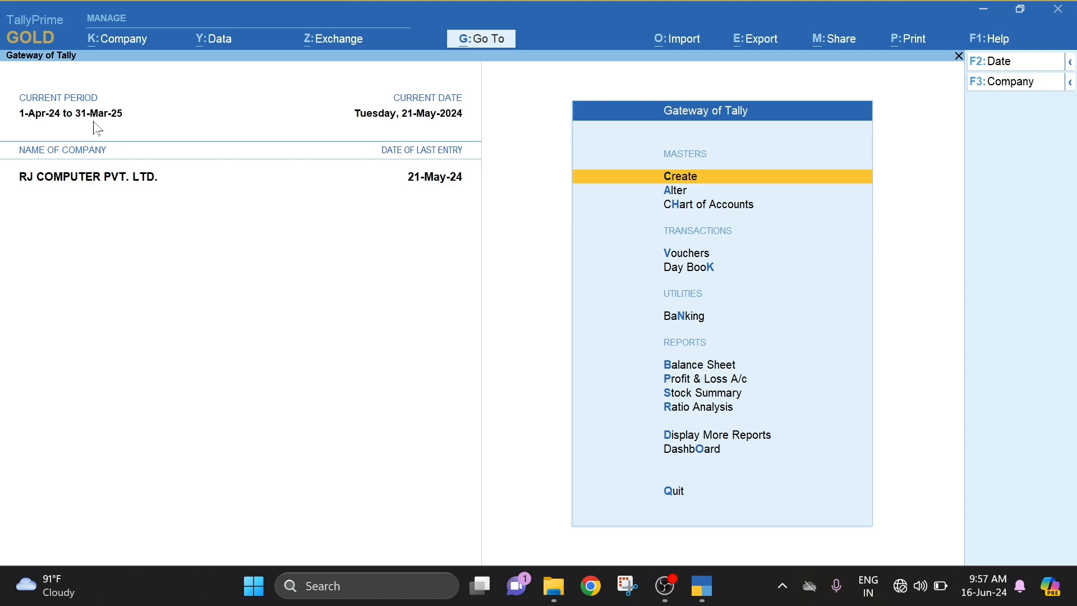
pyautogui.hotkey('alt', 'F3')
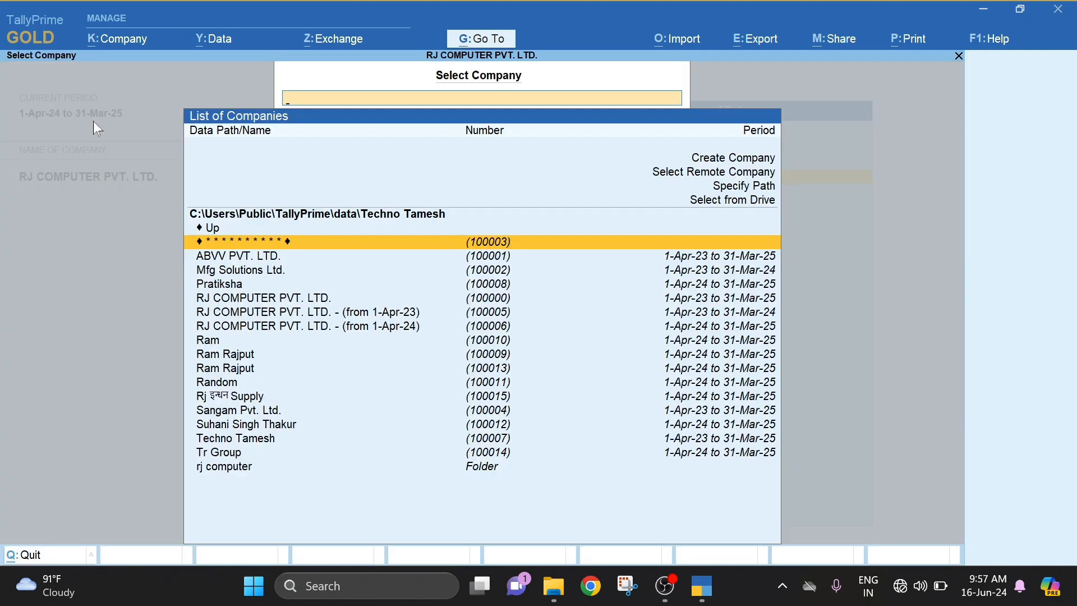
pyautogui.press('Up')
pyautogui.press('Up')
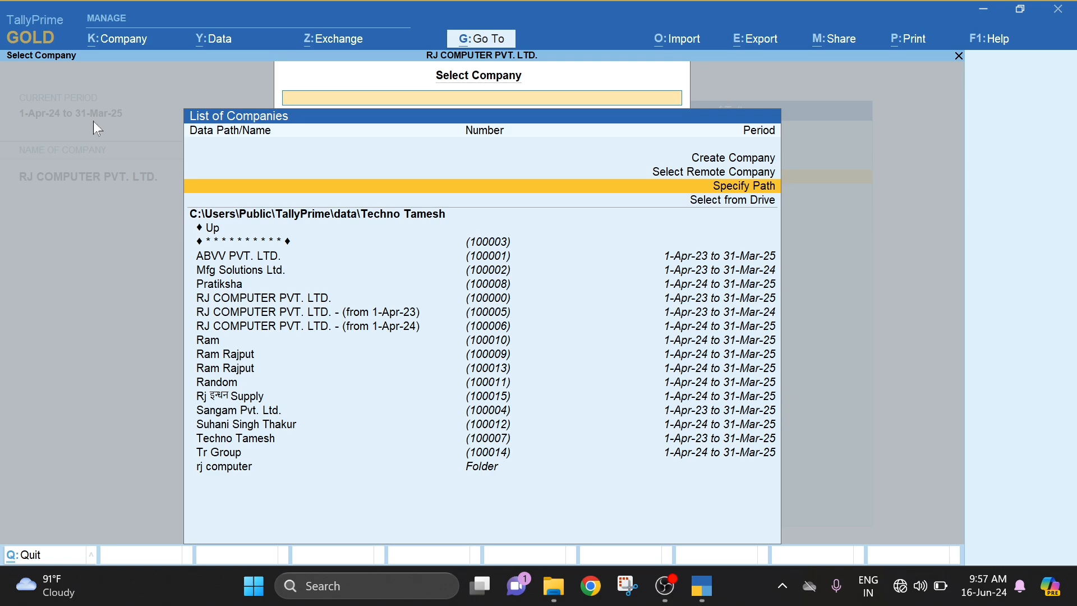
pyautogui.press('Return')
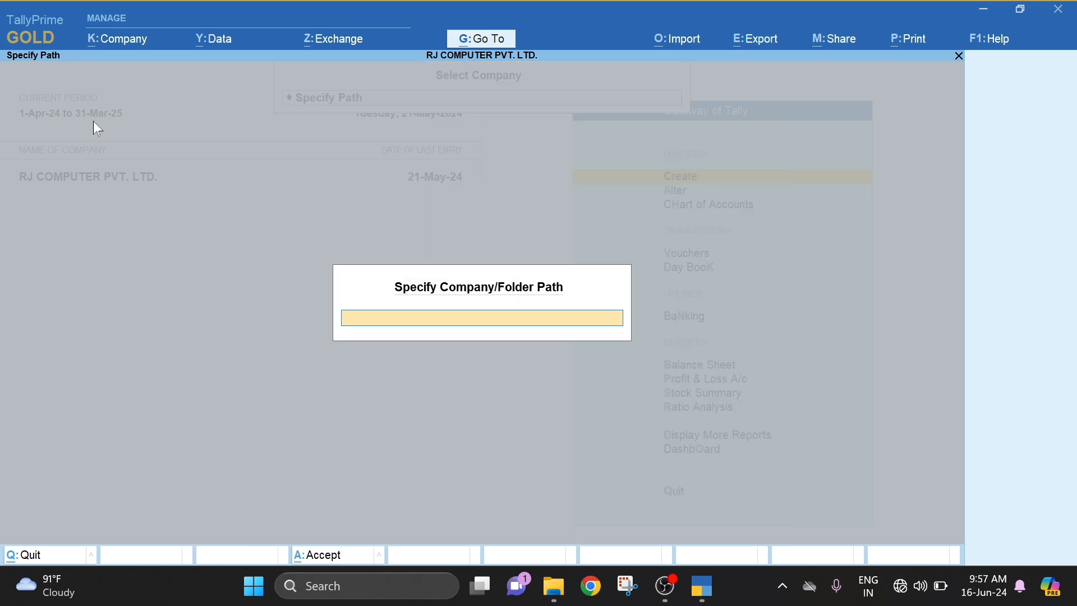
pyautogui.press('ctrl')
pyautogui.hotkey('ctrl', 'v')
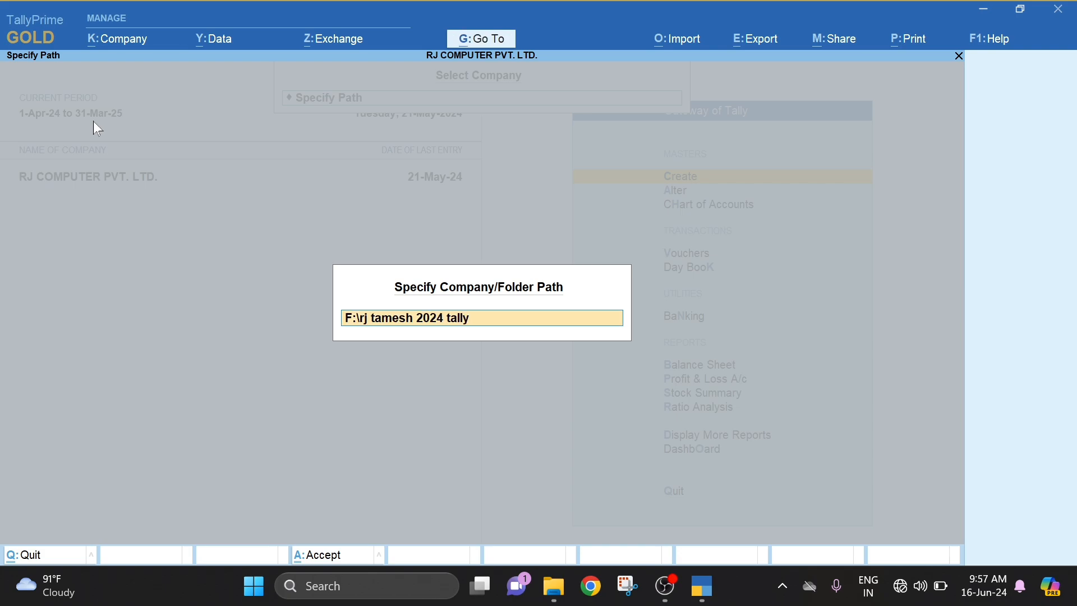
pyautogui.press('Return')
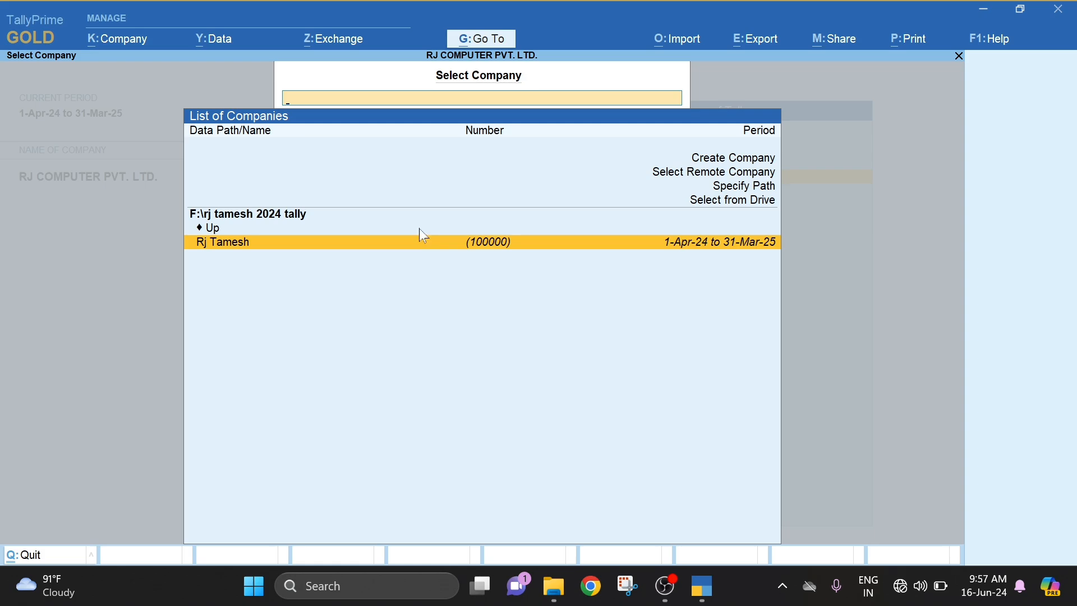
pyautogui.press('Return')
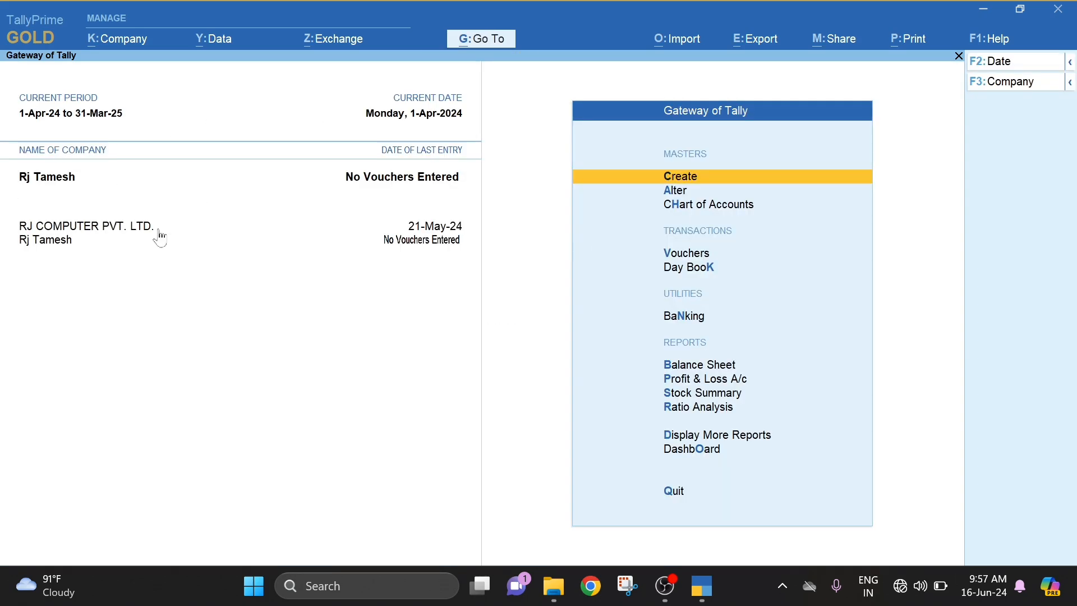
pyautogui.press('Up')
pyautogui.press('Down')
pyautogui.press('Down')
pyautogui.press('Down')
pyautogui.press('Down')
pyautogui.press('Down')
pyautogui.press('Up')
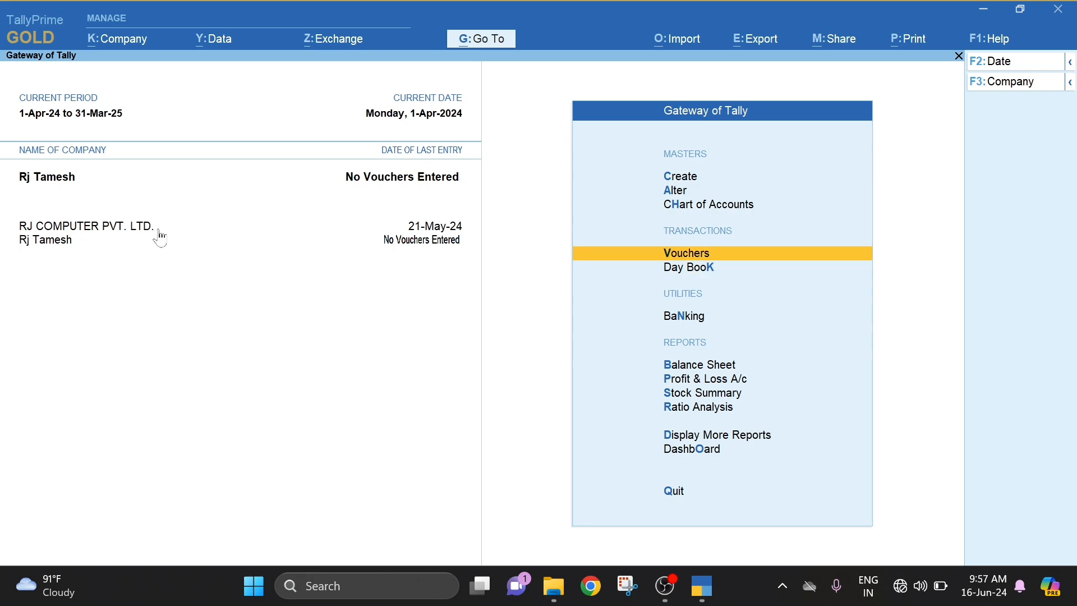
pyautogui.press('Up')
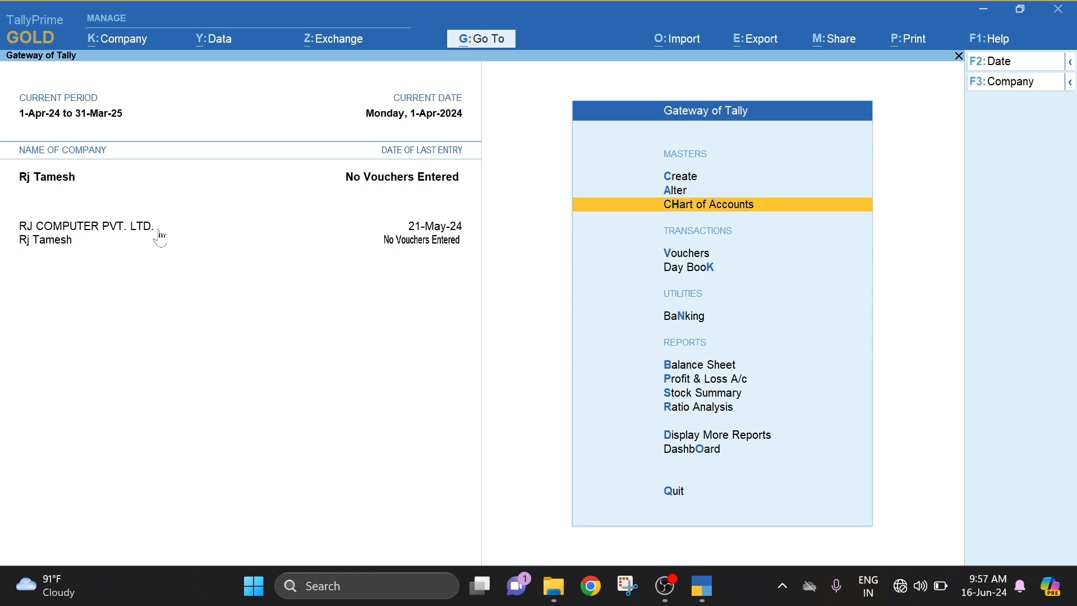